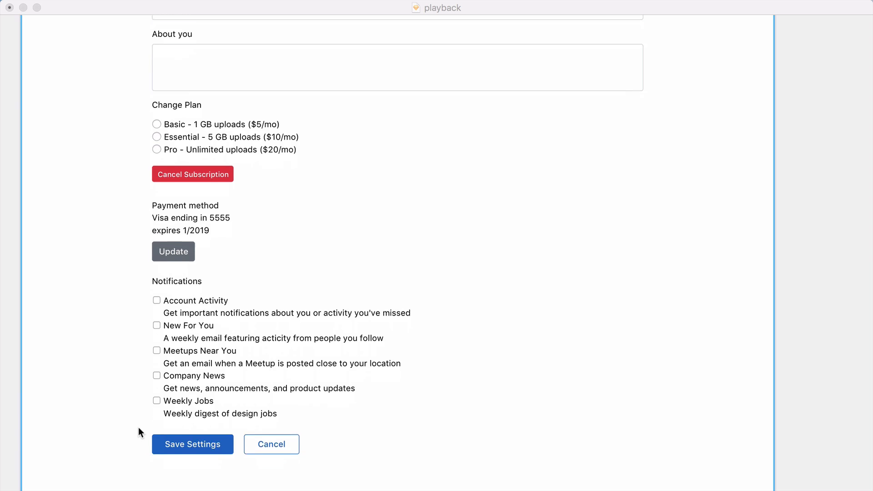
Bring back the toolbar and inspector, and set the form's background fill to F8F8F8
{"action": "scroll", "coordinate": [138, 427], "scroll_direction": "up", "scroll_amount": 10}
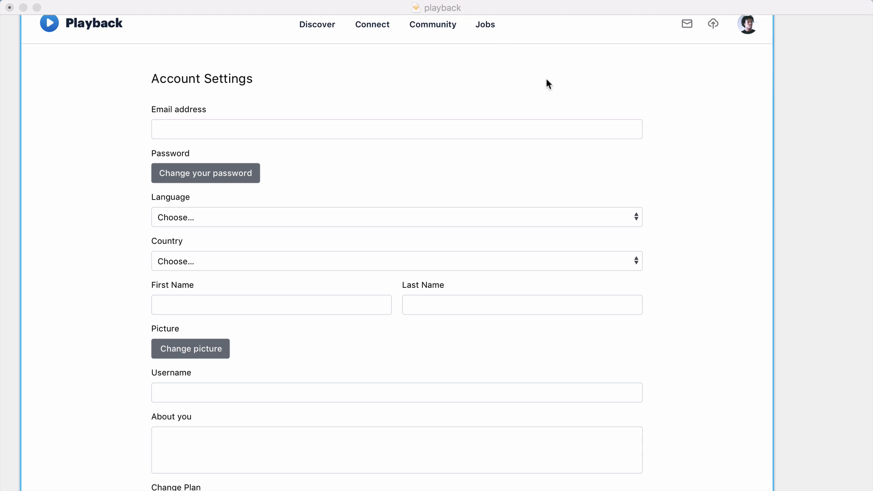
{"action": "scroll", "coordinate": [792, 263], "scroll_direction": "up", "scroll_amount": 1}
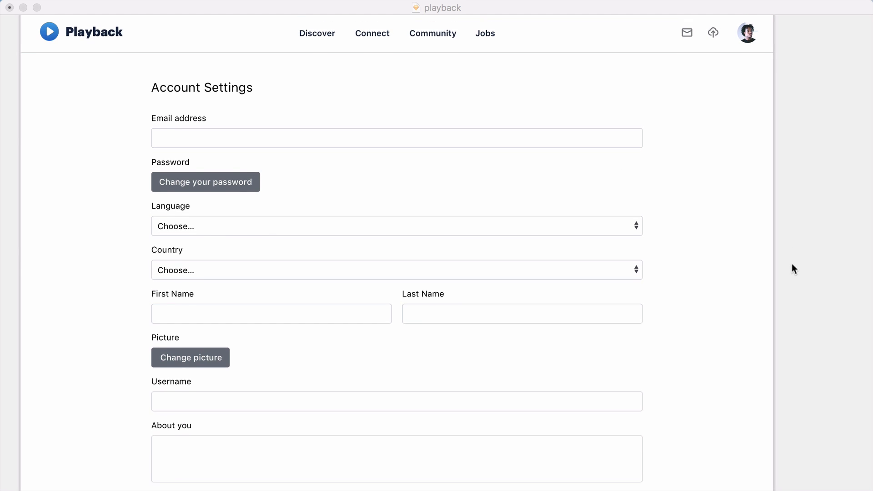
{"action": "left_click", "coordinate": [749, 237]}
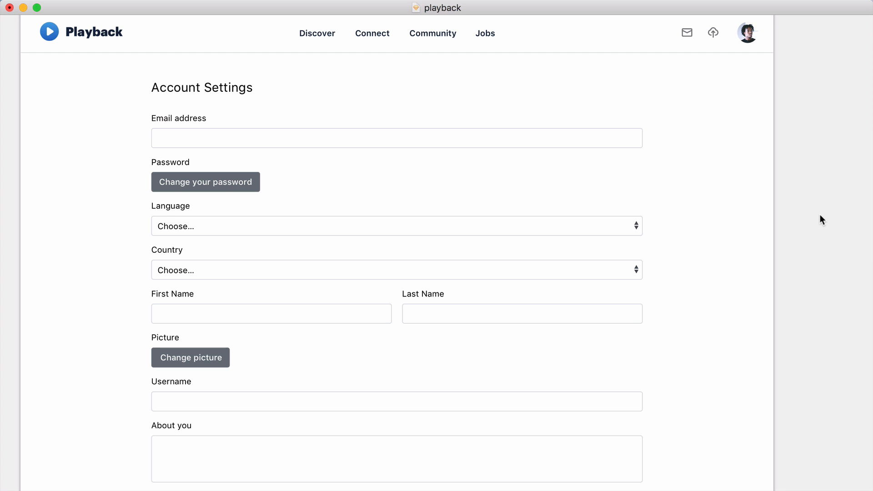
{"action": "key", "text": "super+period"}
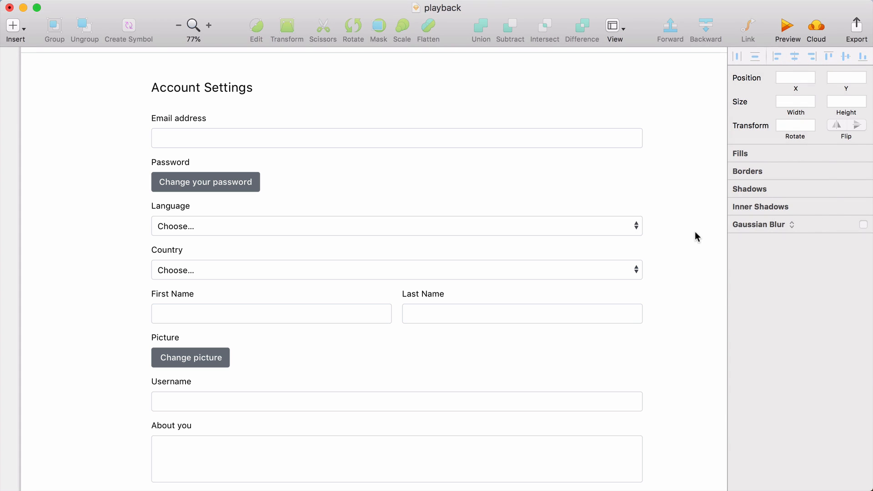
{"action": "left_click", "coordinate": [764, 372]}
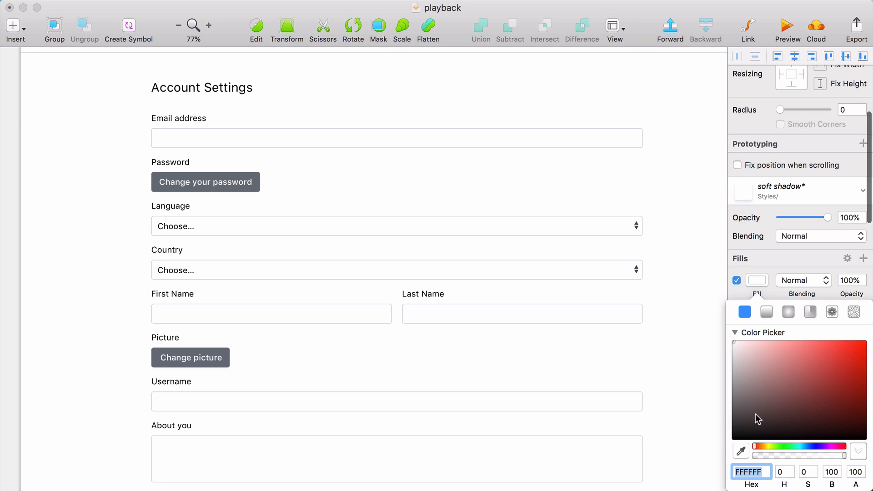
{"action": "scroll", "coordinate": [671, 359], "scroll_direction": "up", "scroll_amount": 3}
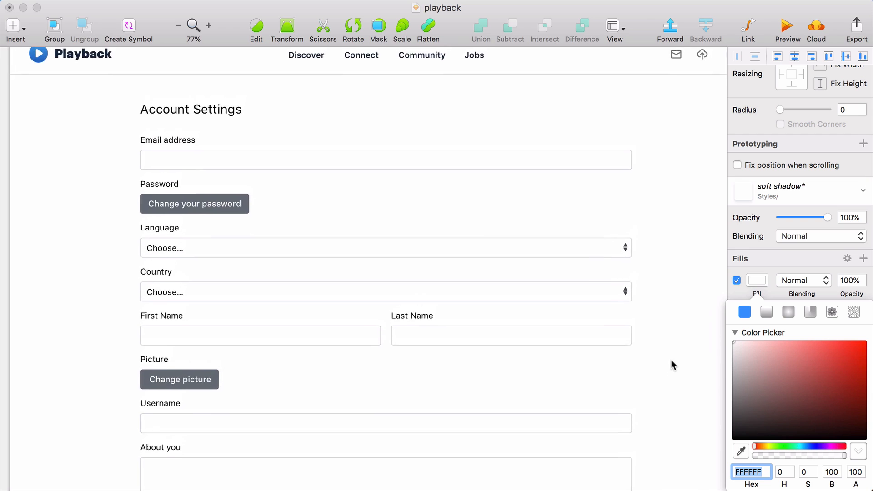
{"action": "scroll", "coordinate": [667, 285], "scroll_direction": "right", "scroll_amount": 1}
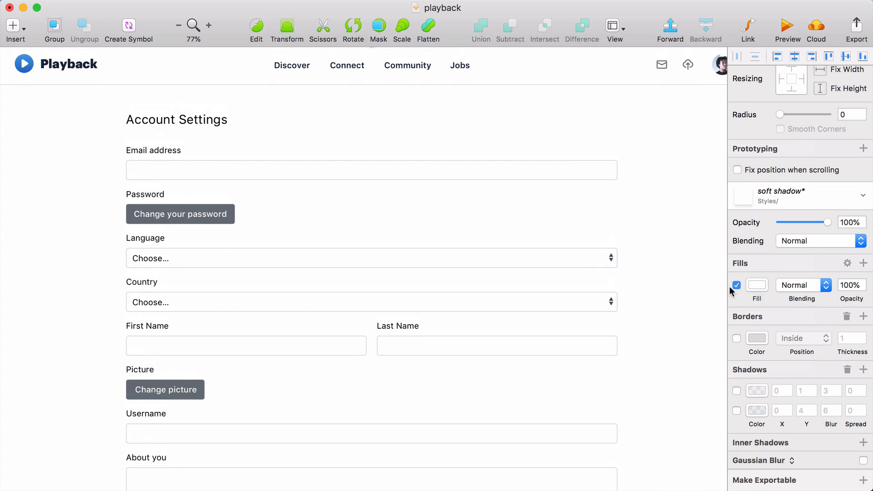
{"action": "left_click", "coordinate": [755, 281]}
{"action": "left_click_drag", "start_coordinate": [733, 339], "coordinate": [729, 344]}
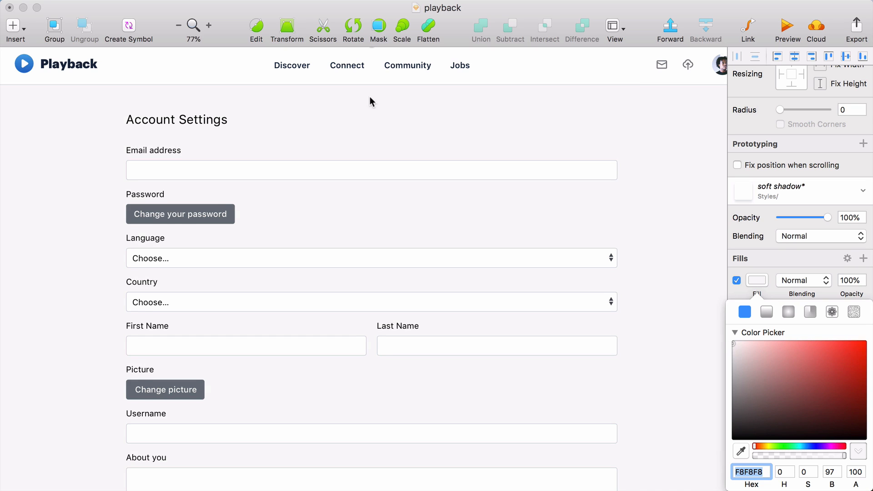
Examine the form against its light gray background at several zoom levels, with nothing selected at the end
{"action": "scroll", "coordinate": [221, 101], "scroll_direction": "up", "scroll_amount": 1}
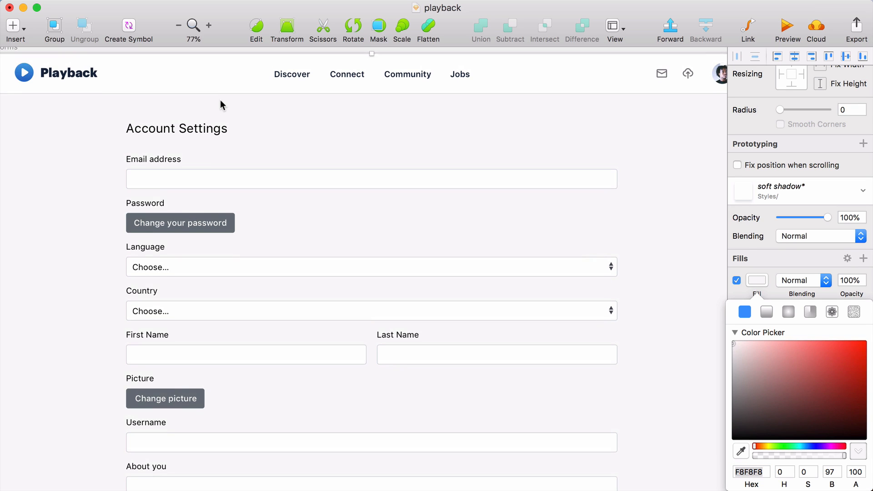
{"action": "left_click", "coordinate": [200, 48]}
{"action": "left_click", "coordinate": [210, 26]}
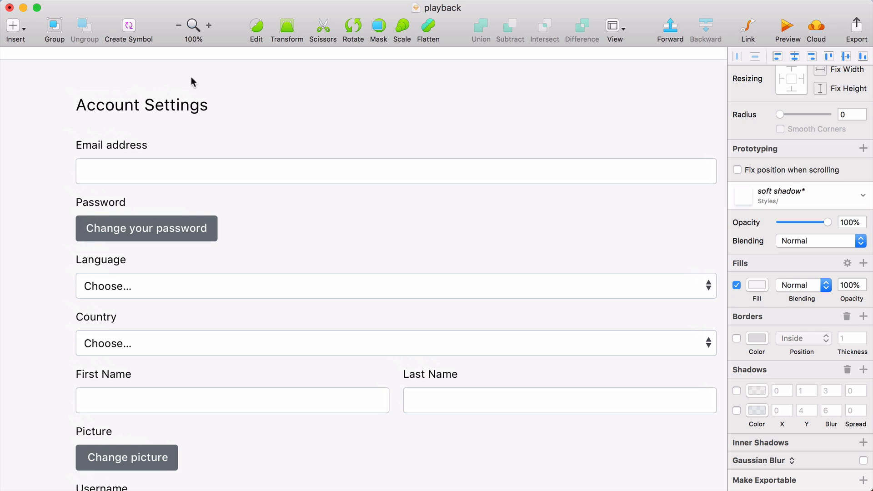
{"action": "scroll", "coordinate": [87, 81], "scroll_direction": "right", "scroll_amount": 3}
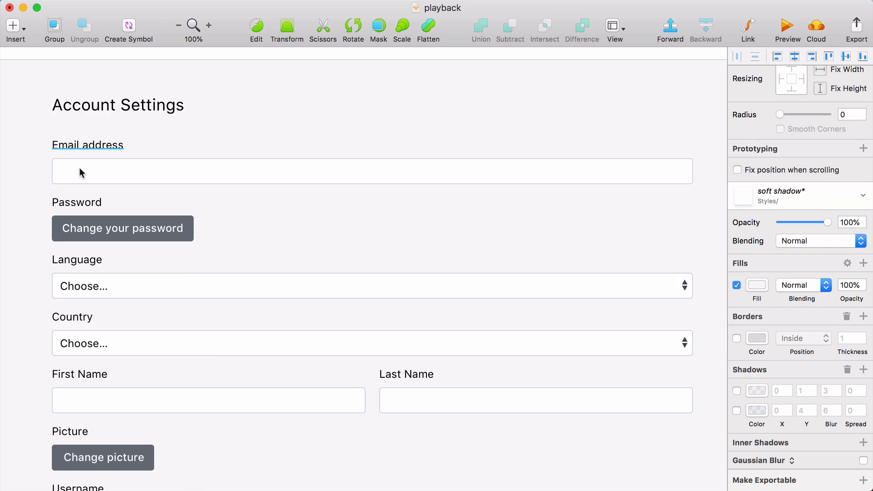
{"action": "scroll", "coordinate": [53, 107], "scroll_direction": "left", "scroll_amount": 5}
{"action": "key", "text": "super+minus"}
{"action": "scroll", "coordinate": [138, 175], "scroll_direction": "down", "scroll_amount": 2}
{"action": "scroll", "coordinate": [138, 175], "scroll_direction": "right", "scroll_amount": 2}
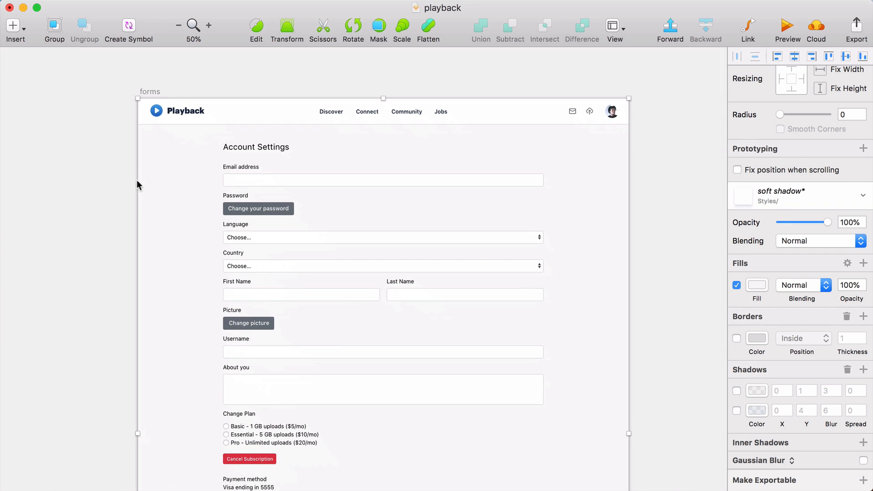
{"action": "left_click", "coordinate": [113, 167]}
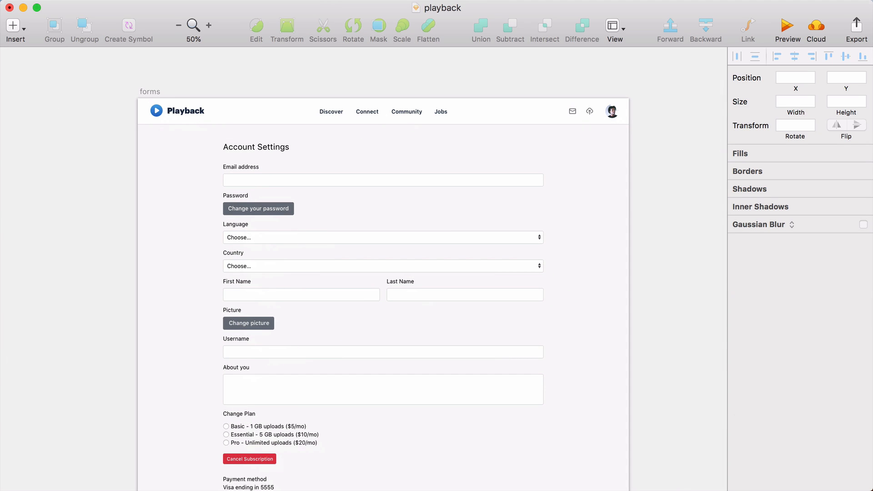
{"action": "key", "text": "super+Tab"}
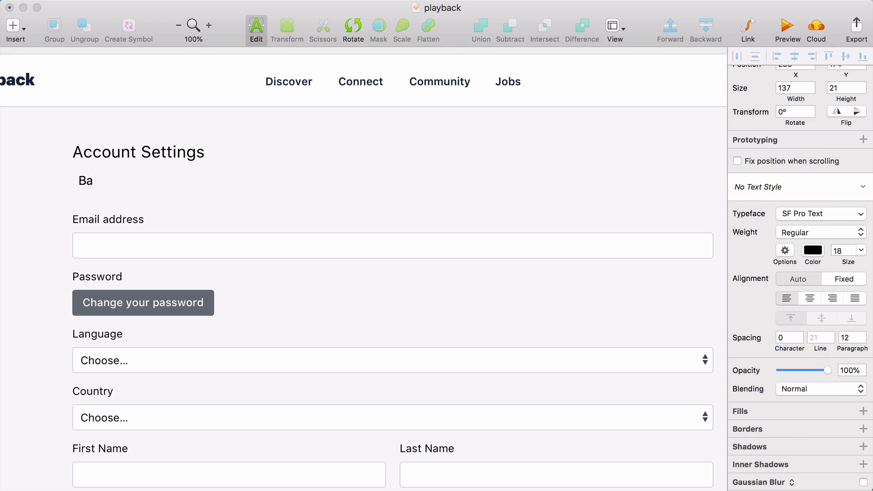
Add a "Basics" heading above the email address field, with a borderless 940 by 1 divider line beneath it
{"action": "type", "text": "sics"}
{"action": "key", "text": "Escape"}
{"action": "left_click_drag", "start_coordinate": [98, 183], "coordinate": [587, 196]}
{"action": "key", "text": "r"}
{"action": "scroll", "coordinate": [588, 209], "scroll_direction": "left", "scroll_amount": 8}
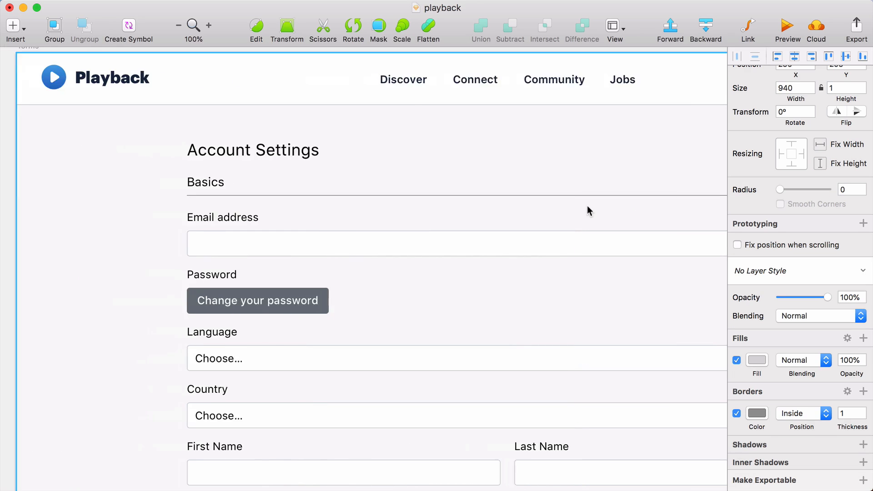
{"action": "left_click", "coordinate": [737, 413]}
{"action": "left_click", "coordinate": [757, 360]}
Add a "Profile" heading at size 18 above the name fields, and set the Notifications heading to size 18
{"action": "type", "text": "ofile"}
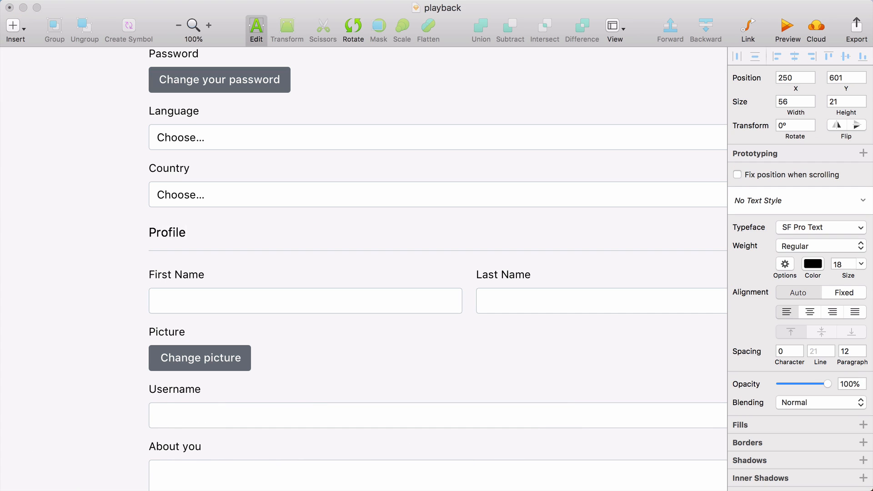
{"action": "key", "text": "Escape"}
{"action": "scroll", "coordinate": [105, 408], "scroll_direction": "down", "scroll_amount": 15}
{"action": "scroll", "coordinate": [106, 408], "scroll_direction": "left", "scroll_amount": 3}
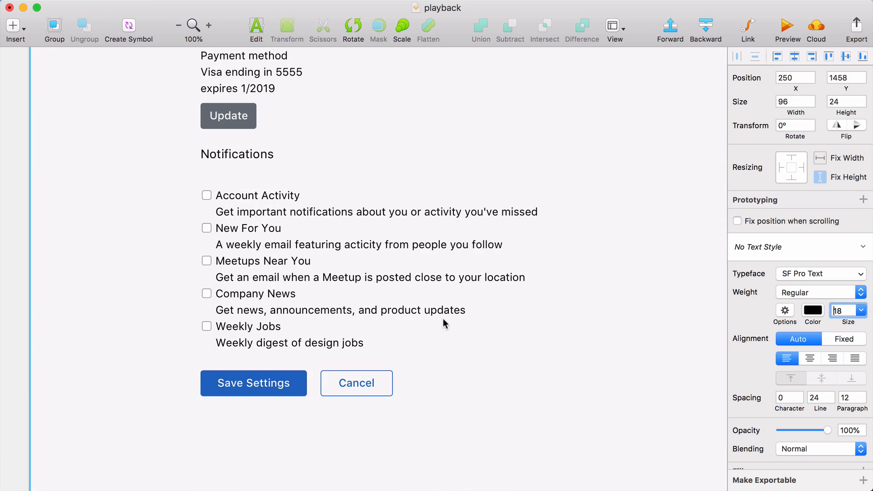
Copy the Billing divider line beneath the Notifications heading and nudge the copy to Y 1496
{"action": "scroll", "coordinate": [450, 323], "scroll_direction": "up", "scroll_amount": 8}
{"action": "scroll", "coordinate": [442, 320], "scroll_direction": "right", "scroll_amount": 5}
{"action": "scroll", "coordinate": [442, 321], "scroll_direction": "up", "scroll_amount": 3}
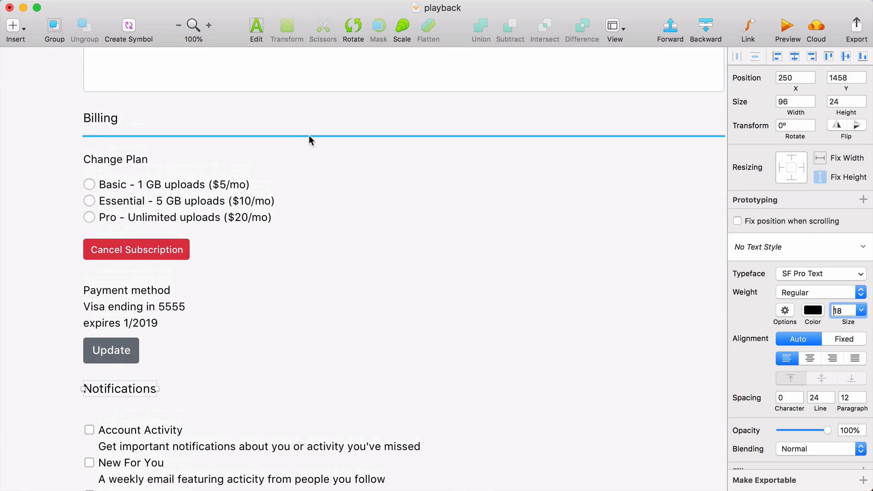
{"action": "left_click", "coordinate": [310, 135]}
{"action": "left_click_drag", "start_coordinate": [309, 136], "coordinate": [302, 398]}
{"action": "key", "text": "Up"}
{"action": "key", "text": "Up"}
{"action": "key", "text": "Up"}
{"action": "key", "text": "Up"}
{"action": "key", "text": "Up"}
{"action": "key", "text": "shift+Down"}
{"action": "key", "text": "shift+Down"}
Add a dark gray size 14 description about keeping an up-to-date email address between the Basics heading and its divider
{"action": "scroll", "coordinate": [302, 395], "scroll_direction": "up", "scroll_amount": 5}
{"action": "scroll", "coordinate": [302, 396], "scroll_direction": "left", "scroll_amount": 1}
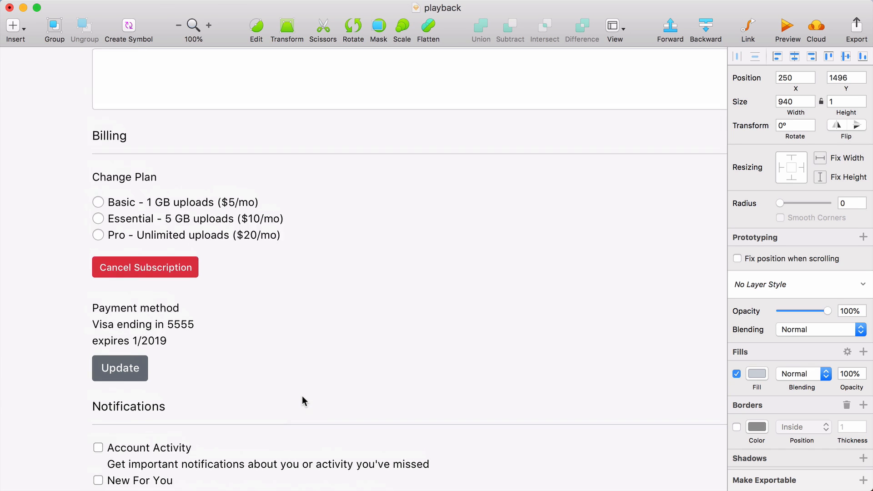
{"action": "scroll", "coordinate": [302, 396], "scroll_direction": "up", "scroll_amount": 15}
{"action": "scroll", "coordinate": [302, 396], "scroll_direction": "right", "scroll_amount": 3}
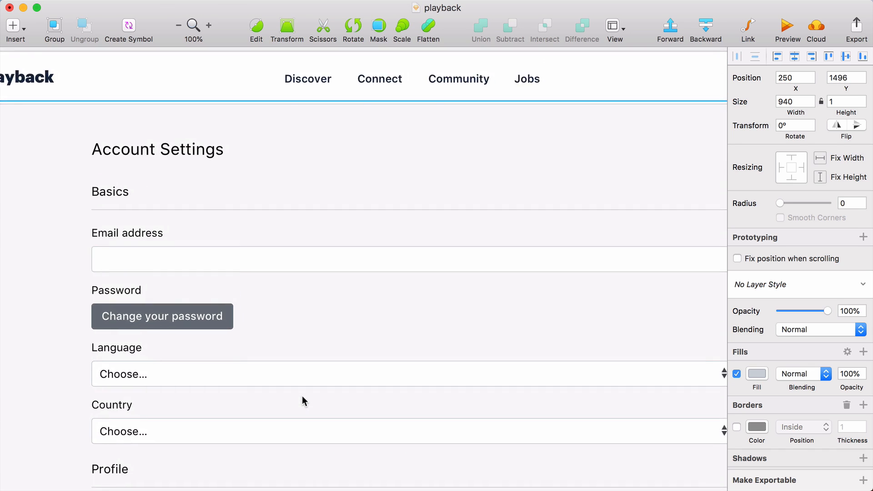
{"action": "key", "text": "super+minus"}
{"action": "left_click", "coordinate": [229, 214]}
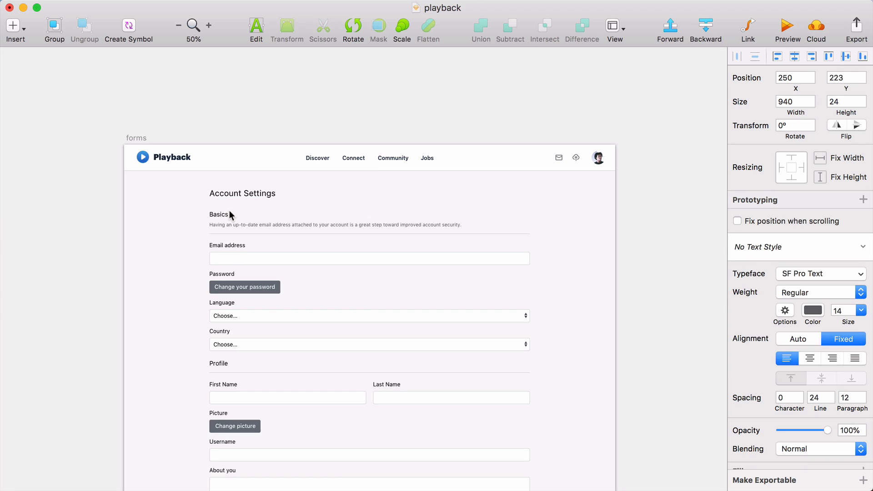
Add matching descriptions under the remaining section headings, including one about account activity under Notifications, and hide the interface to review the form
{"action": "key", "text": "super+plus"}
{"action": "scroll", "coordinate": [203, 145], "scroll_direction": "left", "scroll_amount": 1}
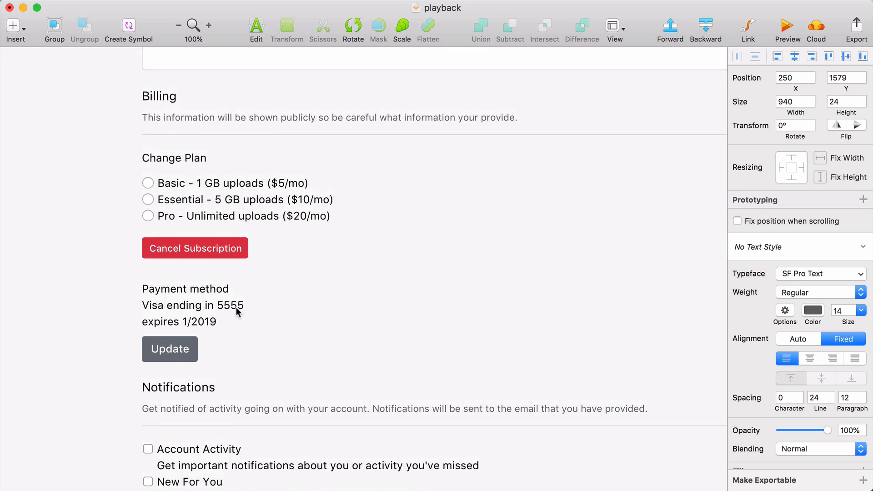
{"action": "scroll", "coordinate": [236, 312], "scroll_direction": "down", "scroll_amount": 10}
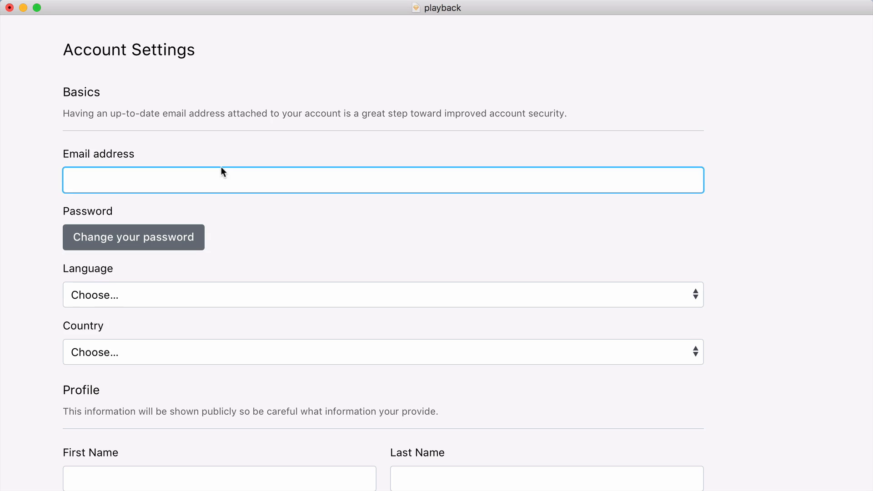
{"action": "scroll", "coordinate": [221, 167], "scroll_direction": "up", "scroll_amount": 2}
{"action": "scroll", "coordinate": [221, 167], "scroll_direction": "left", "scroll_amount": 3}
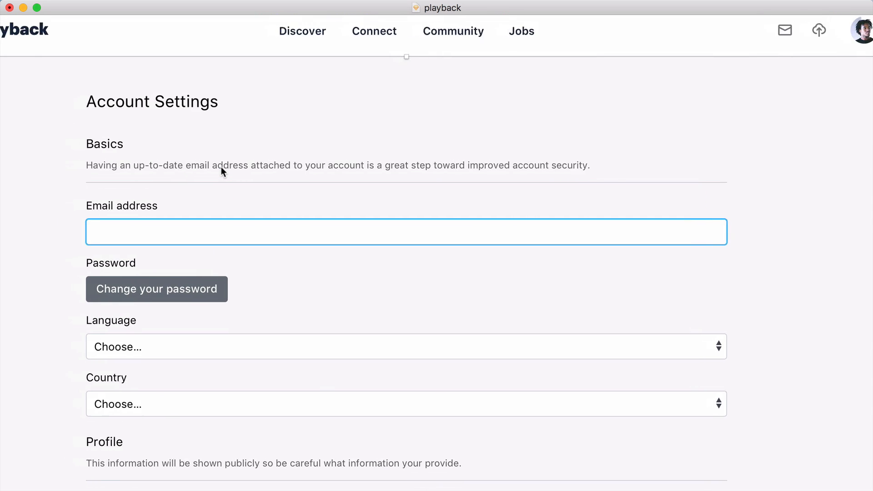
{"action": "scroll", "coordinate": [221, 166], "scroll_direction": "right", "scroll_amount": 1}
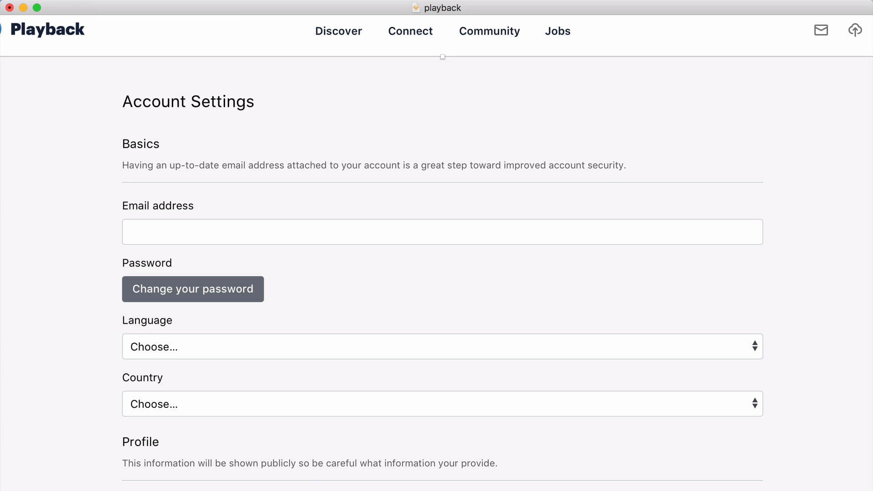
{"action": "key", "text": "super+Tab"}
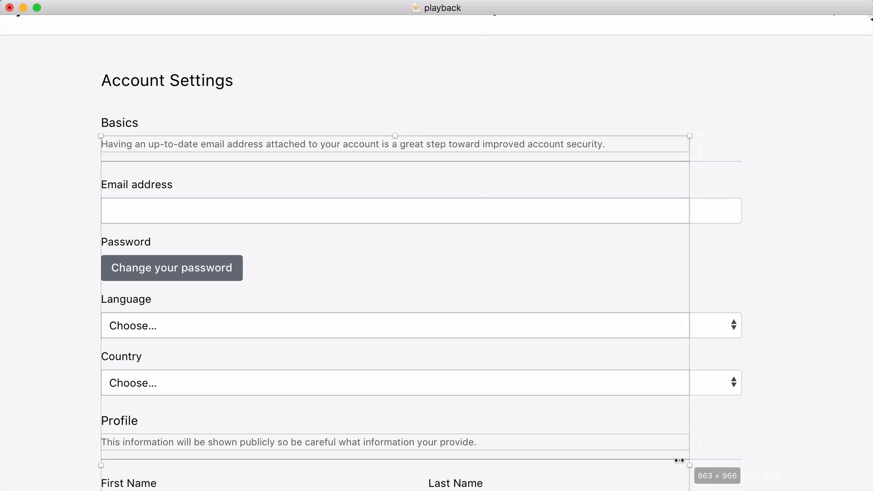
Narrow the form's fields, dividers and descriptions to about two thirds of their width, and move the dropdown arrows to X 851
{"action": "left_click_drag", "start_coordinate": [680, 460], "coordinate": [510, 440]}
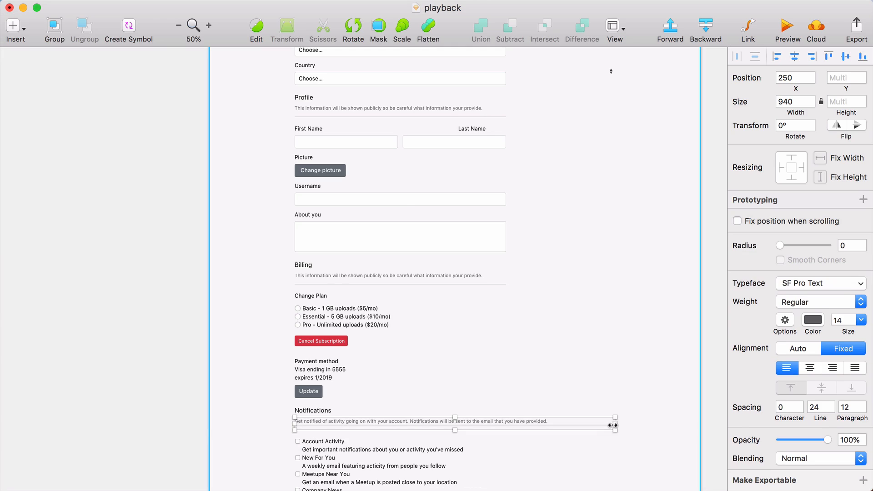
{"action": "left_click_drag", "start_coordinate": [612, 425], "coordinate": [503, 426]}
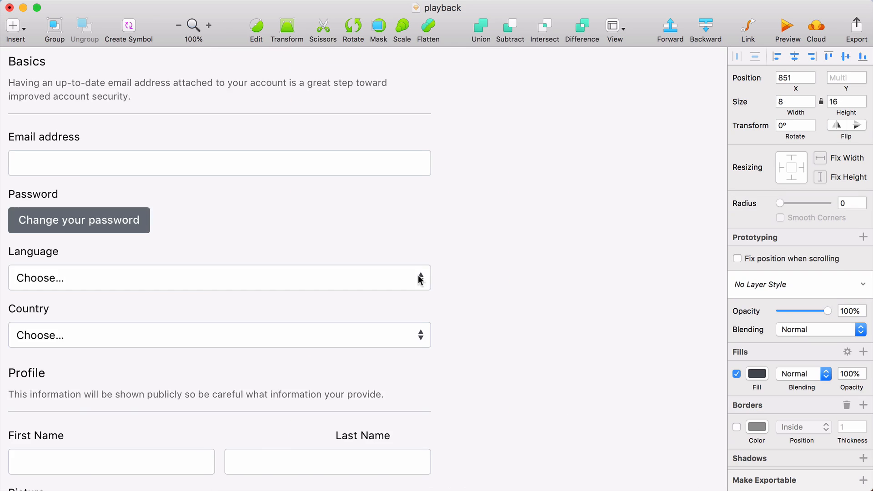
{"action": "scroll", "coordinate": [498, 268], "scroll_direction": "left", "scroll_amount": 5}
{"action": "scroll", "coordinate": [498, 269], "scroll_direction": "up", "scroll_amount": 5}
{"action": "scroll", "coordinate": [498, 268], "scroll_direction": "right", "scroll_amount": 4}
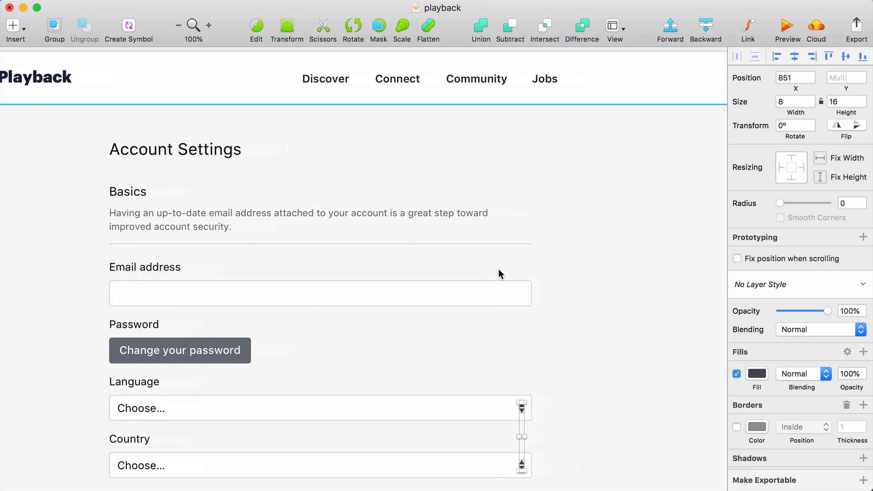
Show the column layout grid over the whole form with the interface hidden
{"action": "left_click", "coordinate": [642, 187]}
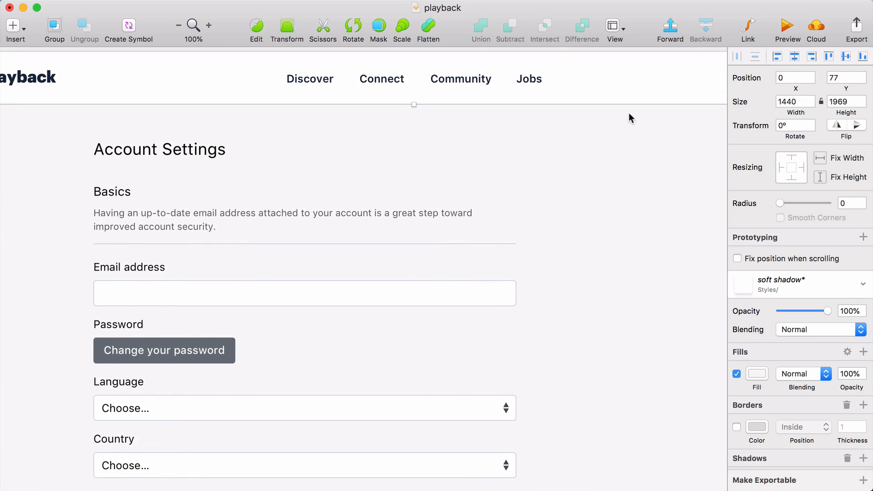
{"action": "scroll", "coordinate": [625, 107], "scroll_direction": "up", "scroll_amount": 1}
{"action": "left_click", "coordinate": [621, 56]}
{"action": "key", "text": "super+minus"}
{"action": "key", "text": "super+equal"}
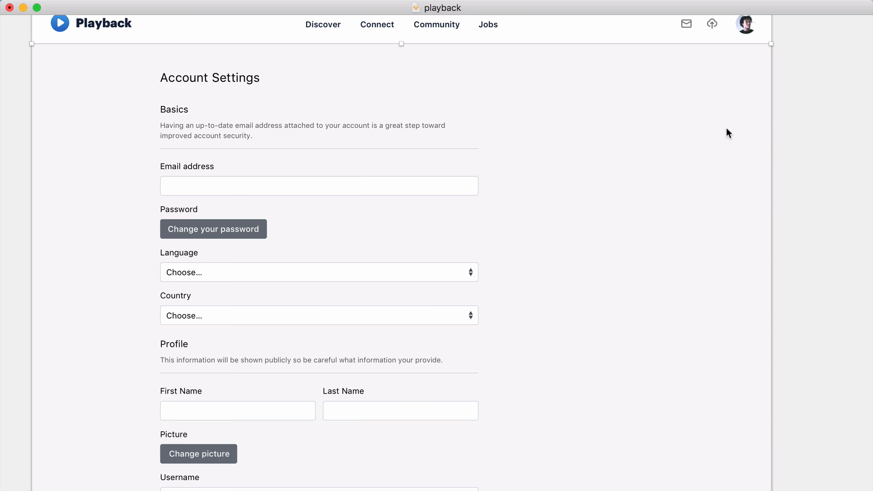
{"action": "key", "text": "ctrl+l"}
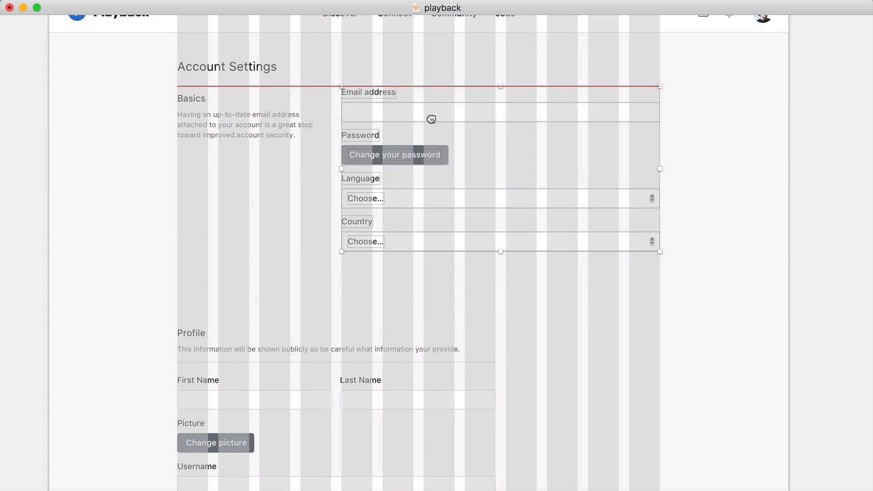
Rearrange the sections along the grid into two columns, with headings and descriptions on the left and their fields on the right
{"action": "mouse_move", "coordinate": [431, 118]}
{"action": "left_mouse_down"}
{"action": "mouse_move", "coordinate": [329, 115]}
{"action": "mouse_move", "coordinate": [438, 118]}
{"action": "left_mouse_up"}
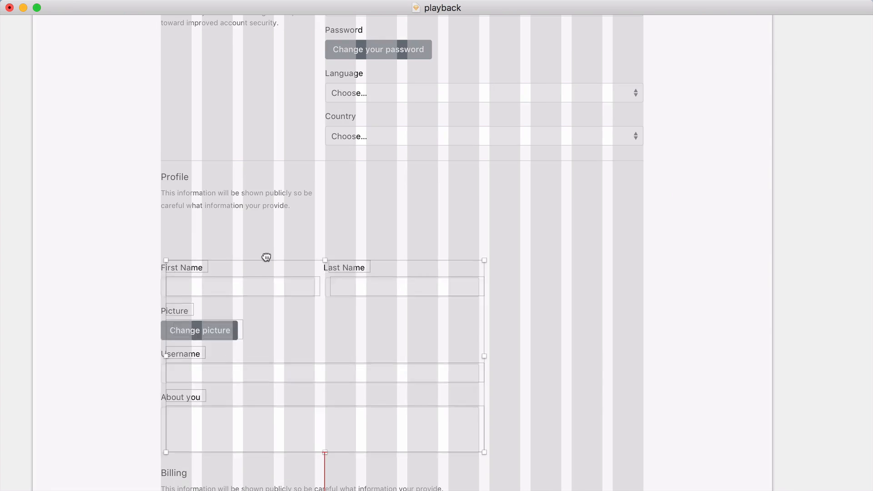
{"action": "left_click_drag", "start_coordinate": [266, 257], "coordinate": [359, 205]}
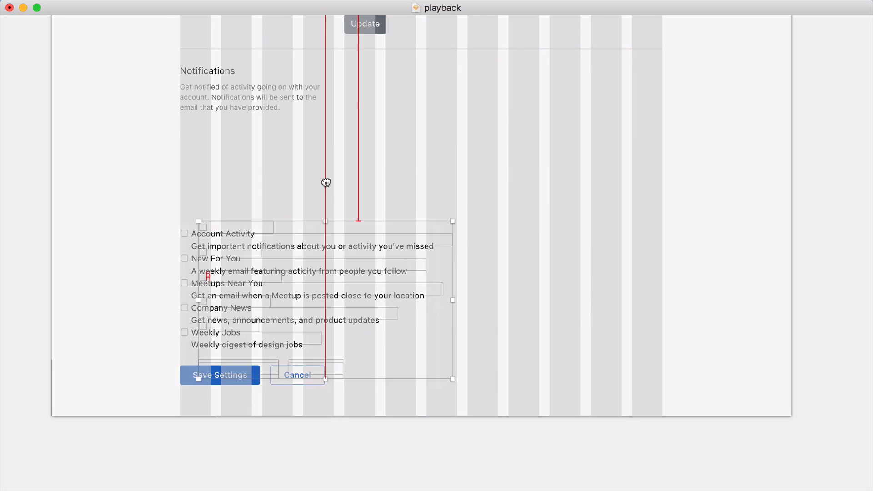
{"action": "left_click_drag", "start_coordinate": [326, 182], "coordinate": [381, 126]}
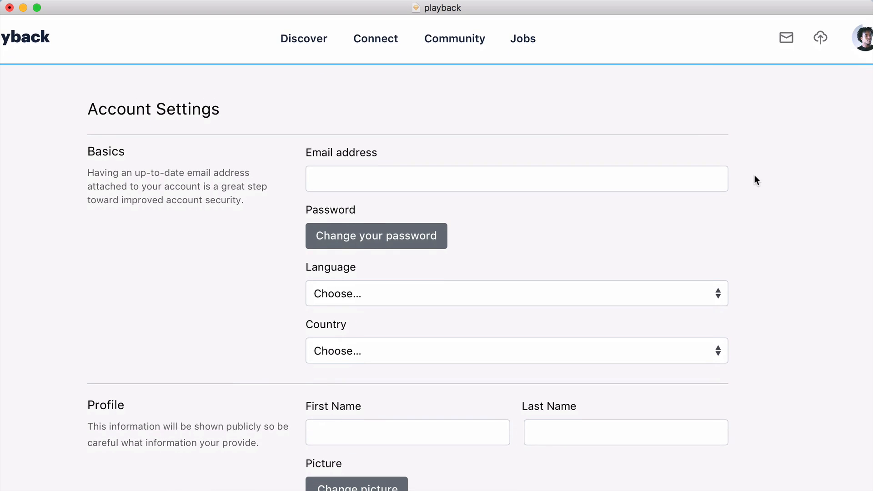
{"action": "scroll", "coordinate": [756, 180], "scroll_direction": "down", "scroll_amount": 5}
{"action": "scroll", "coordinate": [754, 176], "scroll_direction": "down", "scroll_amount": 8}
{"action": "scroll", "coordinate": [755, 180], "scroll_direction": "down", "scroll_amount": 4}
{"action": "scroll", "coordinate": [756, 180], "scroll_direction": "up", "scroll_amount": 6}
{"action": "scroll", "coordinate": [755, 180], "scroll_direction": "up", "scroll_amount": 11}
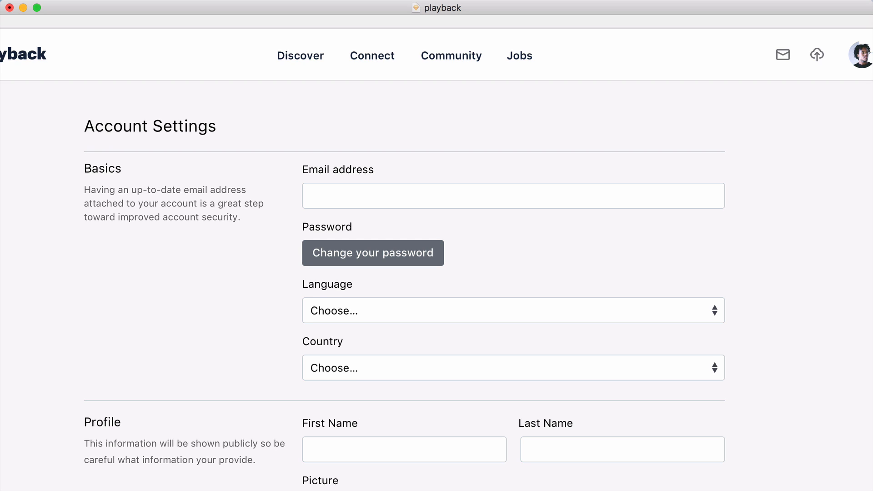
Increase the height of the input fields, dropdowns and gray buttons in the Basics and Profile sections by 10 px
{"action": "left_click", "coordinate": [445, 203]}
{"action": "scroll", "coordinate": [461, 292], "scroll_direction": "down", "scroll_amount": 1}
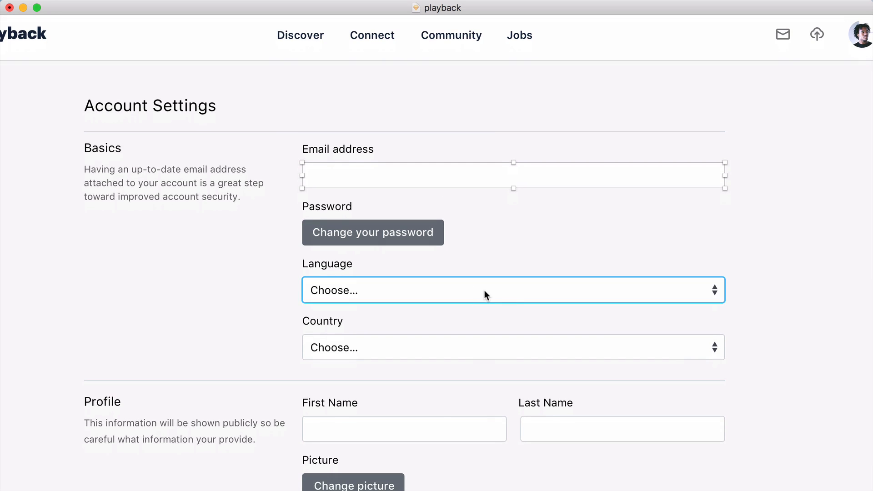
{"action": "left_click", "coordinate": [443, 345], "text": "shift"}
{"action": "scroll", "coordinate": [443, 352], "scroll_direction": "down", "scroll_amount": 1}
{"action": "scroll", "coordinate": [444, 357], "scroll_direction": "down", "scroll_amount": 2}
{"action": "left_click", "coordinate": [557, 393], "text": "shift"}
{"action": "left_click", "coordinate": [390, 453], "text": "shift"}
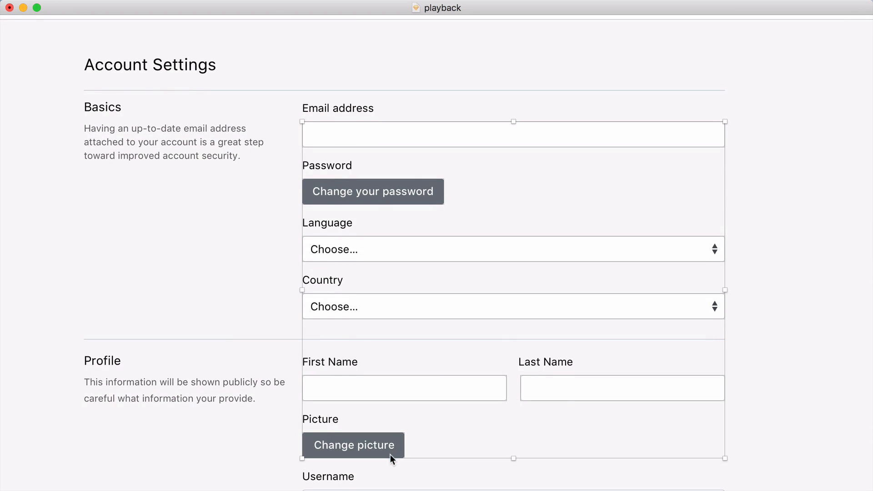
{"action": "scroll", "coordinate": [391, 454], "scroll_direction": "down", "scroll_amount": 7}
{"action": "left_click", "coordinate": [395, 348], "text": "shift"}
{"action": "left_click", "coordinate": [391, 428], "text": "shift"}
{"action": "scroll", "coordinate": [392, 428], "scroll_direction": "down", "scroll_amount": 1}
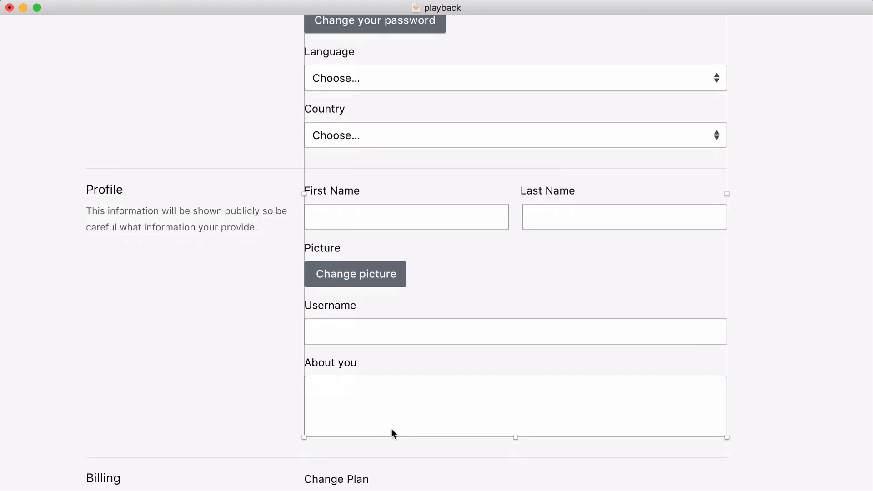
{"action": "scroll", "coordinate": [391, 429], "scroll_direction": "up", "scroll_amount": 7}
{"action": "key", "text": "super+shift+Down"}
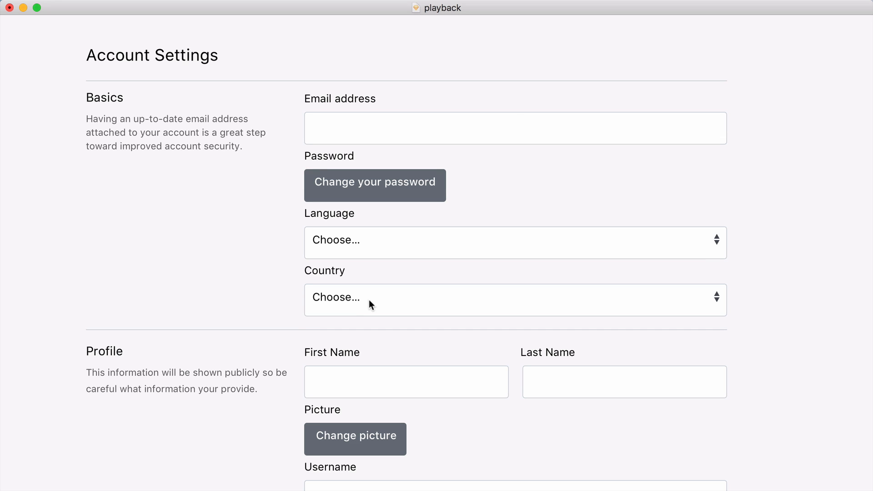
Nudge the button captions, dropdown texts and dropdown arrows down to centre them vertically in their taller fields
{"action": "key", "text": "Down"}
{"action": "key", "text": "Down"}
{"action": "key", "text": "Down"}
{"action": "key", "text": "Down"}
{"action": "key", "text": "Down"}
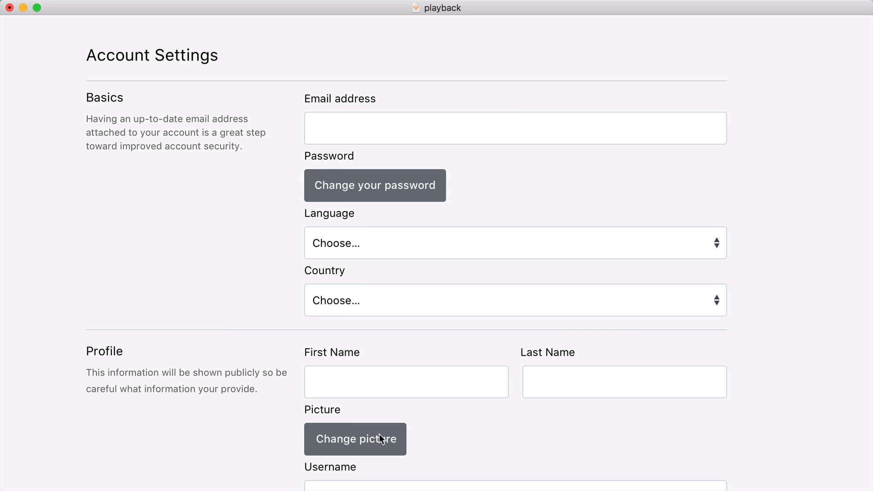
{"action": "scroll", "coordinate": [379, 438], "scroll_direction": "down", "scroll_amount": 15}
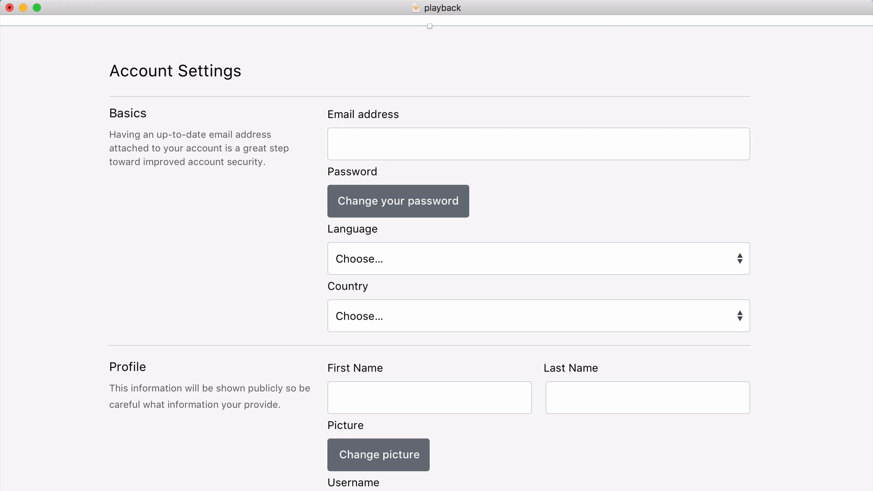
Replace the double-arrow icons in the Language and Country dropdowns with single downward chevrons
{"action": "key", "text": "super+Tab"}
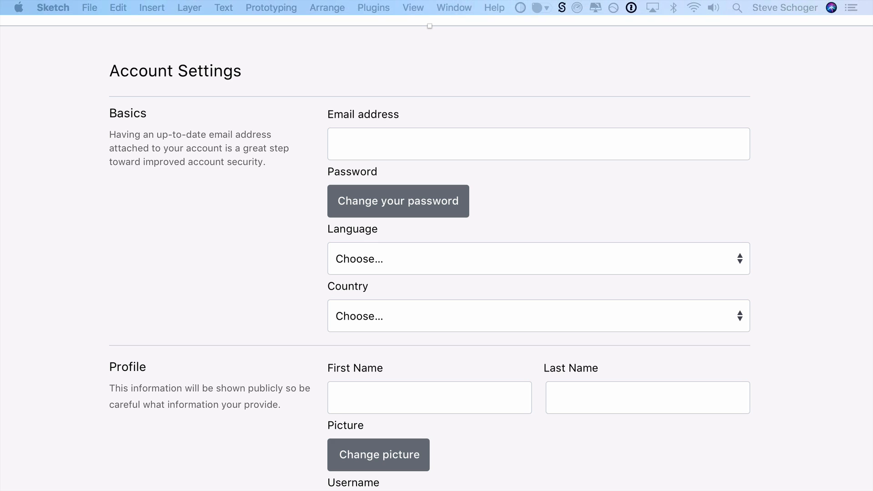
{"action": "left_click", "coordinate": [741, 259]}
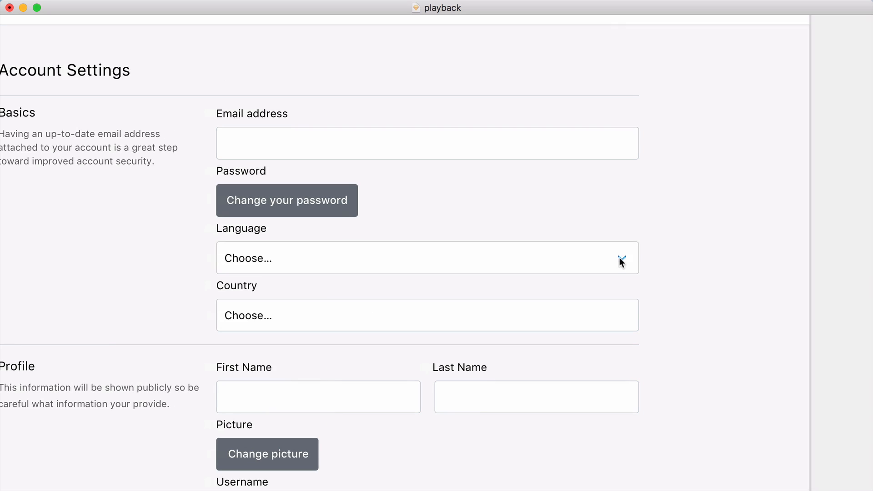
{"action": "left_click", "coordinate": [620, 258]}
{"action": "scroll", "coordinate": [648, 251], "scroll_direction": "left", "scroll_amount": 3}
{"action": "left_click", "coordinate": [648, 252]}
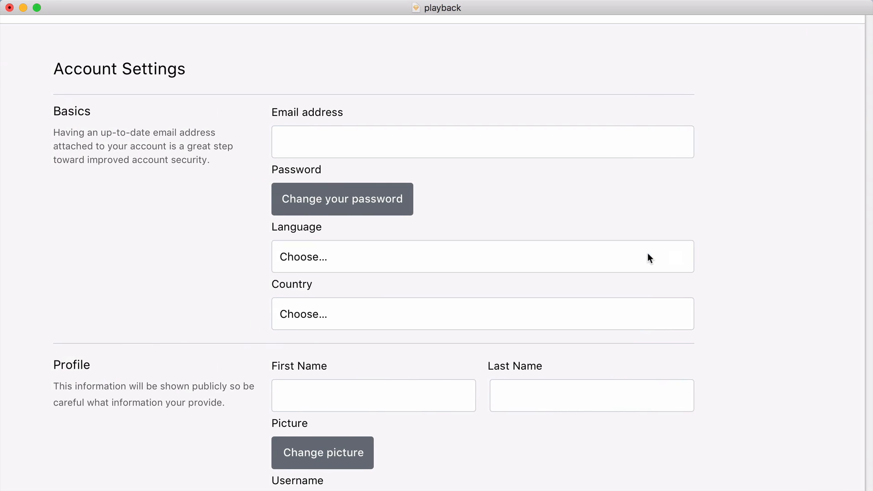
{"action": "scroll", "coordinate": [811, 250], "scroll_direction": "left", "scroll_amount": 2}
{"action": "left_click", "coordinate": [784, 256]}
{"action": "left_click", "coordinate": [705, 270]}
{"action": "left_click_drag", "start_coordinate": [705, 270], "coordinate": [708, 328]}
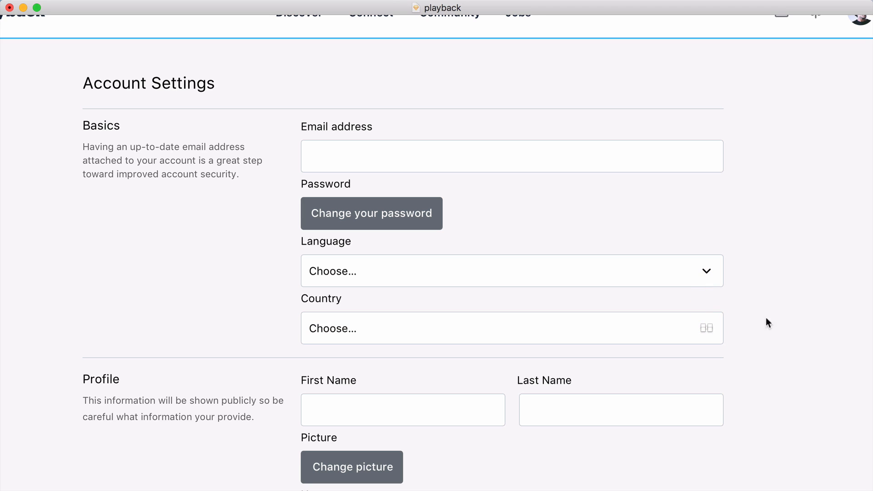
{"action": "scroll", "coordinate": [780, 320], "scroll_direction": "left", "scroll_amount": 2}
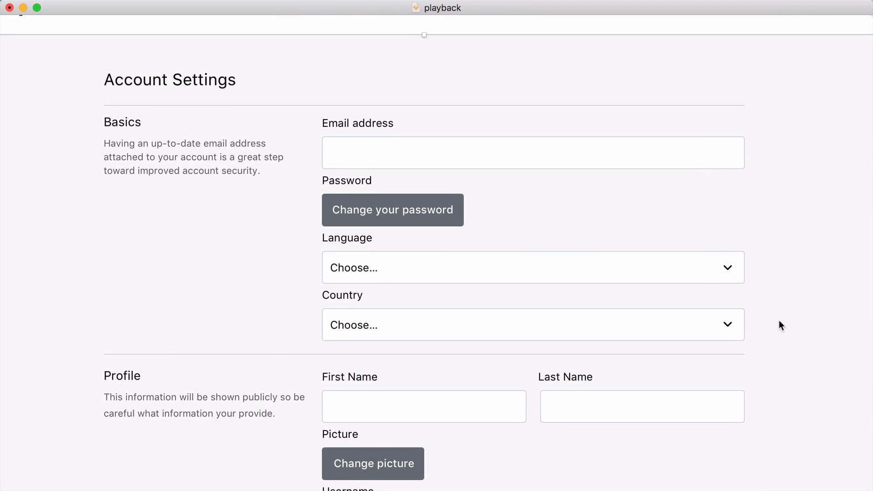
{"action": "scroll", "coordinate": [779, 320], "scroll_direction": "up", "scroll_amount": 2}
{"action": "scroll", "coordinate": [779, 320], "scroll_direction": "up", "scroll_amount": 2}
{"action": "scroll", "coordinate": [778, 320], "scroll_direction": "right", "scroll_amount": 1}
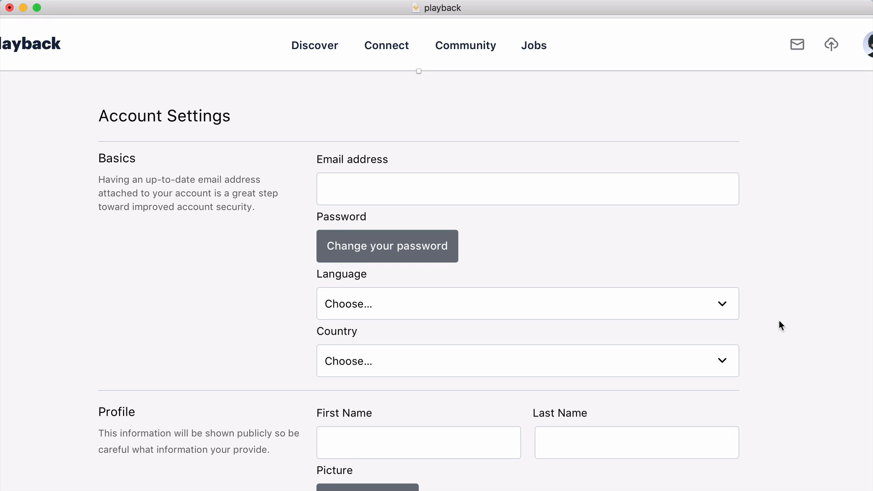
{"action": "scroll", "coordinate": [779, 320], "scroll_direction": "down", "scroll_amount": 6}
{"action": "scroll", "coordinate": [778, 320], "scroll_direction": "right", "scroll_amount": 1}
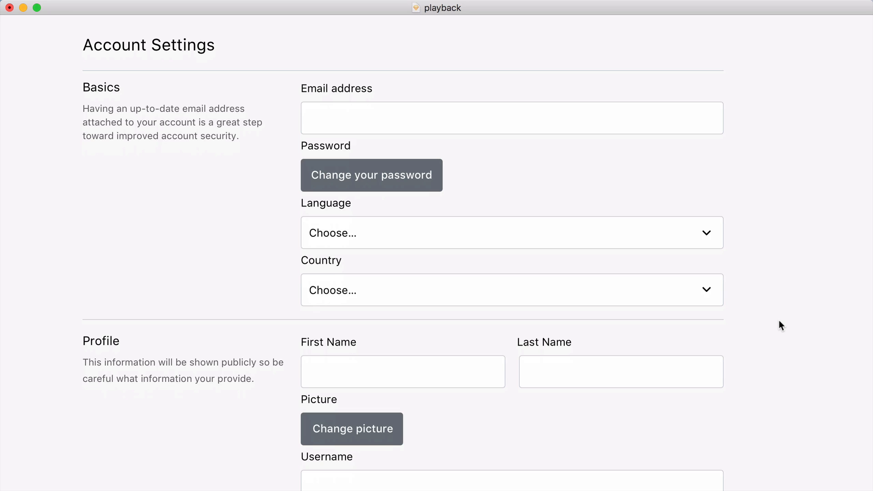
Widen the vertical gaps between the Email address, Password, Language and Country fields by 20 px, shifting everything below down
{"action": "key", "text": "shift+Up"}
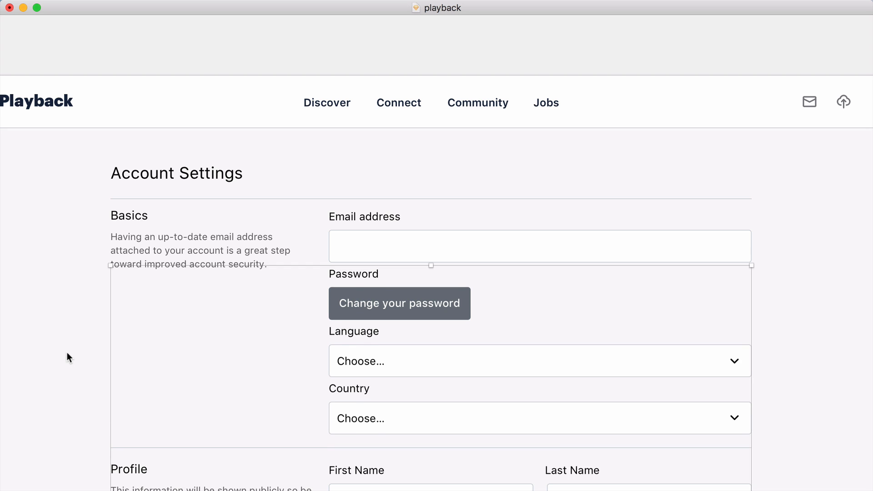
{"action": "key", "text": "shift+Down"}
{"action": "key", "text": "shift+Down"}
{"action": "left_click", "coordinate": [348, 312], "text": "shift"}
{"action": "left_click", "coordinate": [344, 291], "text": "shift"}
{"action": "key", "text": "shift+Up"}
{"action": "key", "text": "shift+Down"}
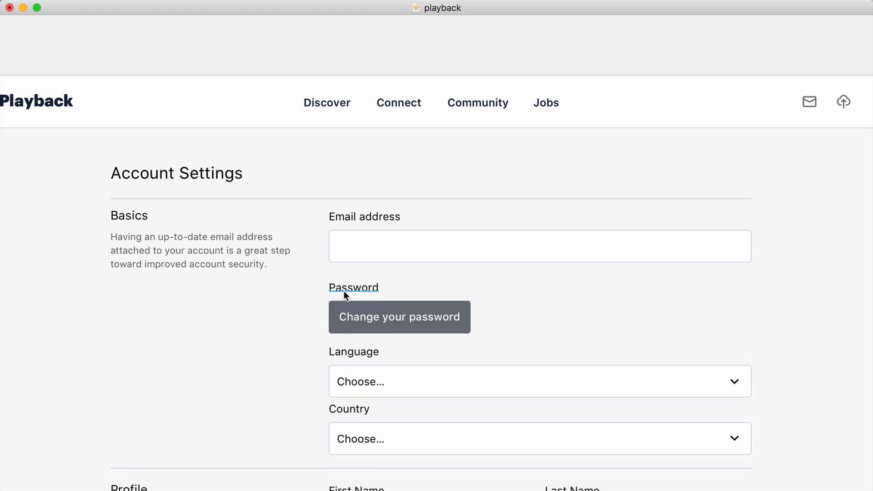
{"action": "scroll", "coordinate": [344, 291], "scroll_direction": "down", "scroll_amount": 10}
{"action": "scroll", "coordinate": [488, 231], "scroll_direction": "right", "scroll_amount": 2}
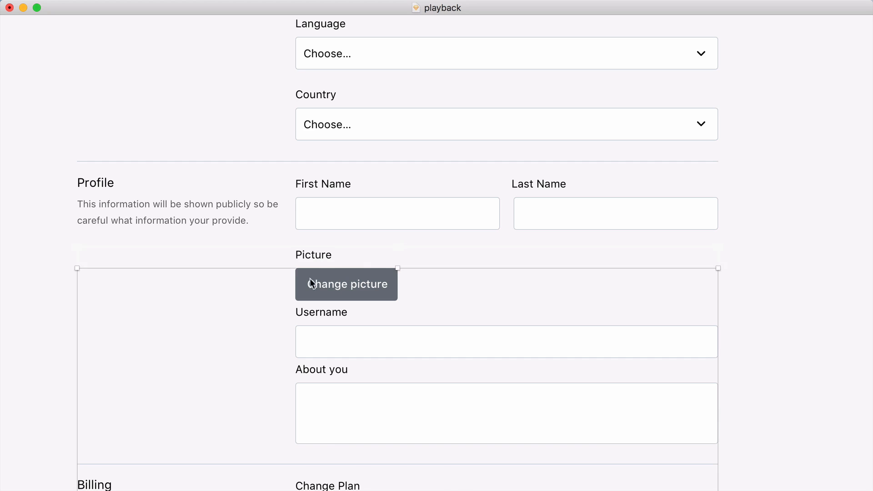
Widen the vertical gaps above the Username and About you fields in the Profile section by 20 px, shifting the lower sections down
{"action": "left_click", "coordinate": [311, 277], "text": "shift"}
{"action": "key", "text": "shift+Down"}
{"action": "key", "text": "shift+Down"}
{"action": "scroll", "coordinate": [314, 278], "scroll_direction": "down", "scroll_amount": 2}
{"action": "left_click", "coordinate": [318, 262], "text": "shift"}
{"action": "left_click", "coordinate": [321, 291], "text": "shift"}
{"action": "key", "text": "shift+Up"}
{"action": "key", "text": "shift+Down"}
{"action": "key", "text": "shift+Down"}
{"action": "key", "text": "shift+Down"}
{"action": "scroll", "coordinate": [184, 370], "scroll_direction": "down", "scroll_amount": 4}
{"action": "scroll", "coordinate": [297, 282], "scroll_direction": "up", "scroll_amount": 9}
{"action": "scroll", "coordinate": [297, 285], "scroll_direction": "up", "scroll_amount": 5}
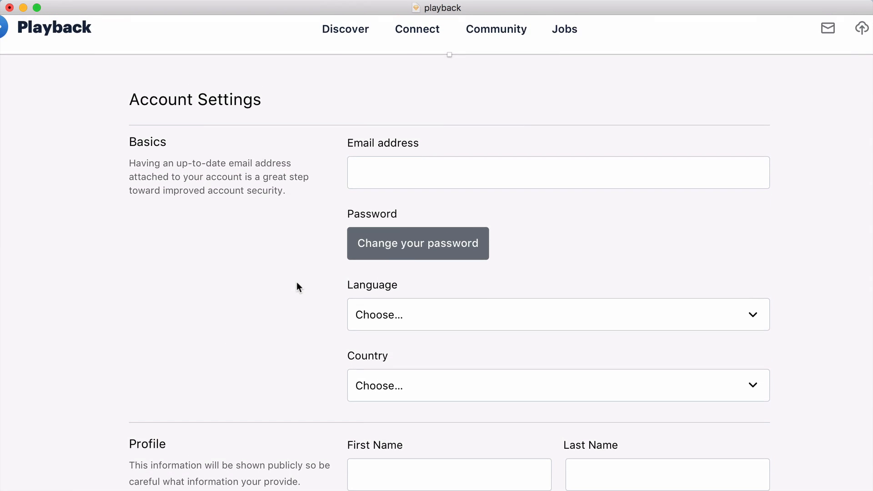
Move all form content below the Account Settings heading down 10 px, leaving the page background in place
{"action": "scroll", "coordinate": [296, 282], "scroll_direction": "down", "scroll_amount": 8}
{"action": "key", "text": "super+minus"}
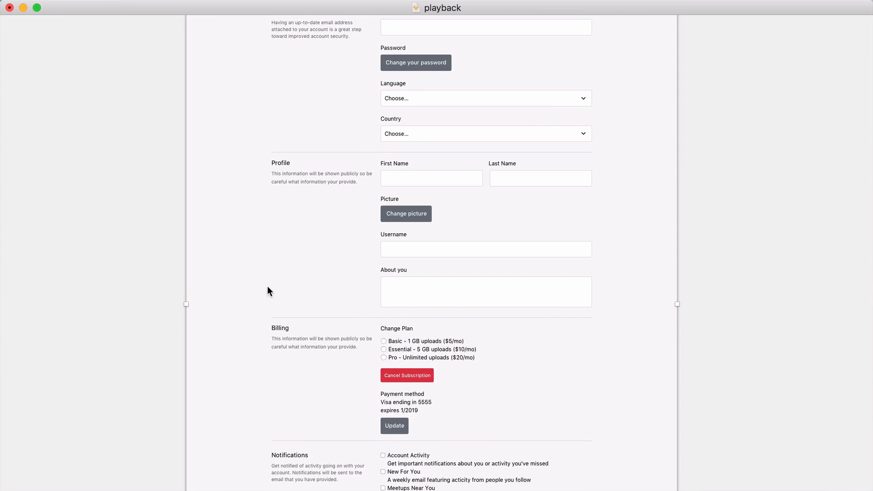
{"action": "key", "text": "super+minus"}
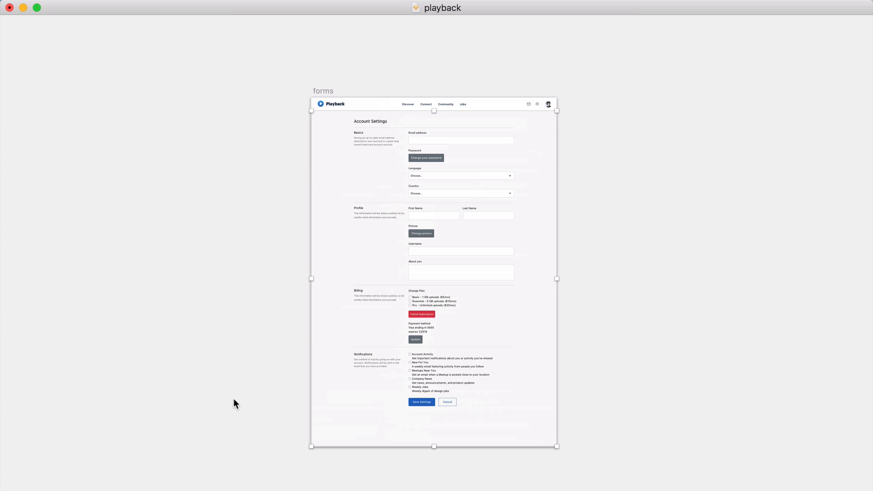
{"action": "left_click_drag", "start_coordinate": [239, 399], "coordinate": [585, 131]}
{"action": "left_click", "coordinate": [549, 151], "text": "shift"}
{"action": "key", "text": "shift+Down"}
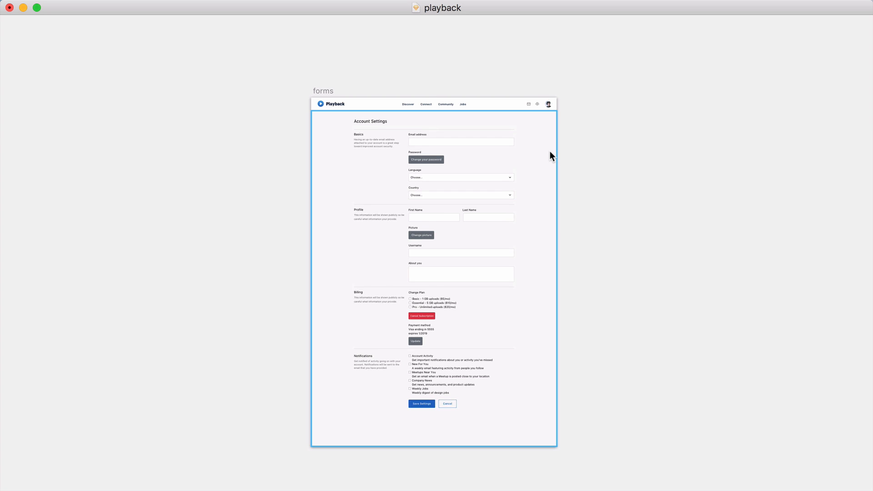
Review the spacing of the form from the page header down to the Billing section
{"action": "key", "text": "super+plus"}
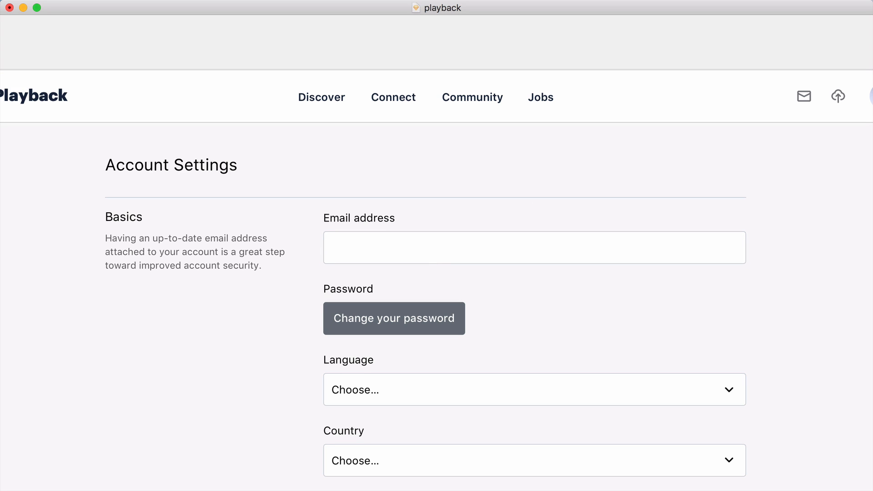
{"action": "key", "text": "super+Tab"}
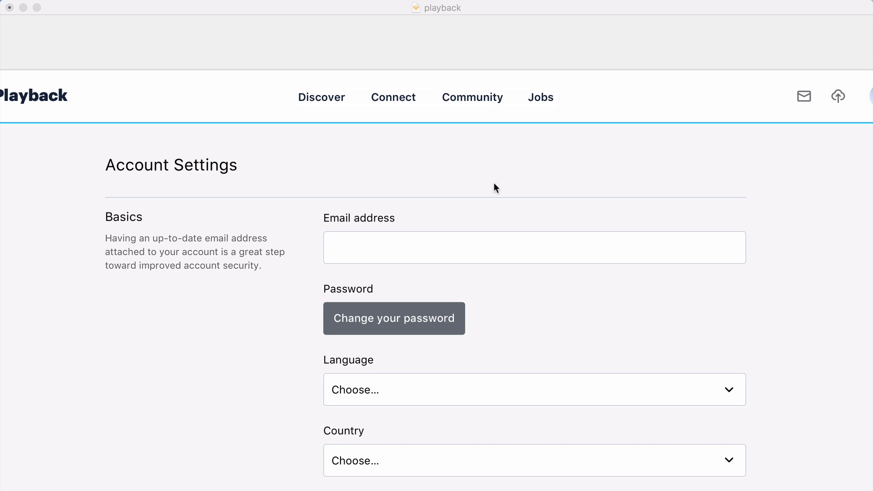
{"action": "scroll", "coordinate": [498, 242], "scroll_direction": "down", "scroll_amount": 3}
{"action": "scroll", "coordinate": [498, 242], "scroll_direction": "up", "scroll_amount": 1}
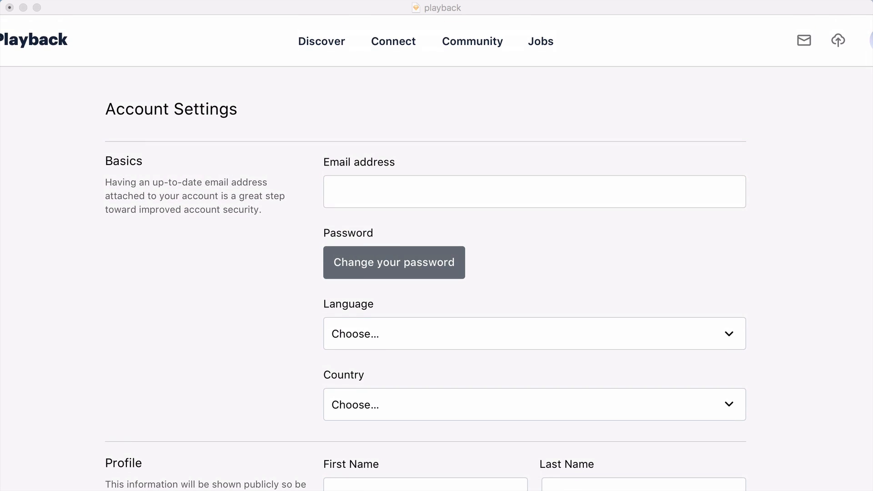
{"action": "left_click", "coordinate": [465, 9]}
{"action": "scroll", "coordinate": [430, 113], "scroll_direction": "left", "scroll_amount": 1}
{"action": "scroll", "coordinate": [430, 114], "scroll_direction": "down", "scroll_amount": 1}
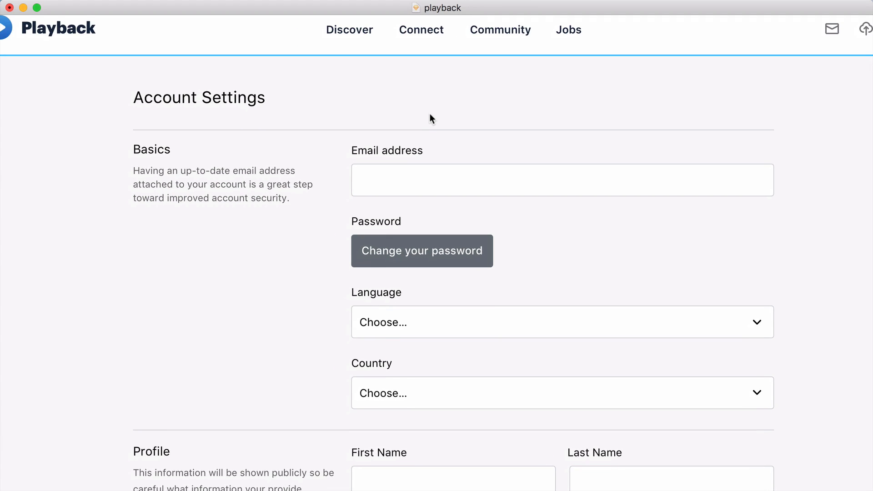
{"action": "scroll", "coordinate": [430, 113], "scroll_direction": "down", "scroll_amount": 1}
{"action": "scroll", "coordinate": [430, 113], "scroll_direction": "right", "scroll_amount": 1}
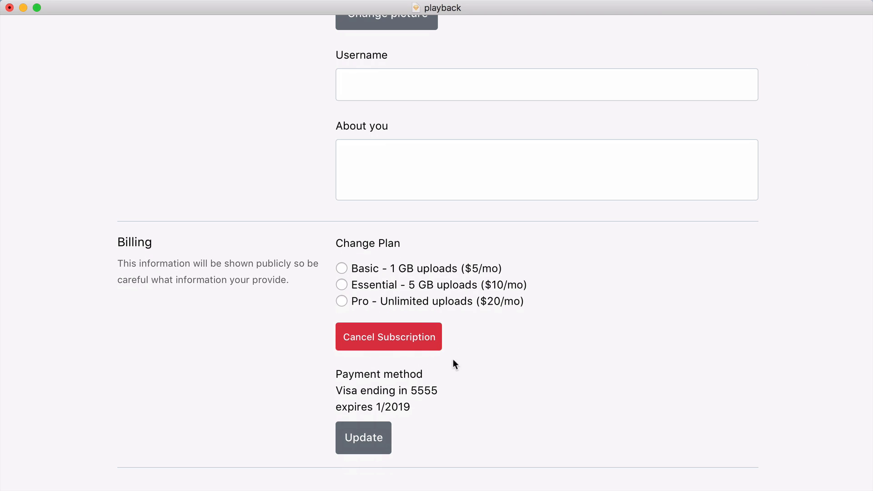
Examine the secondary buttons and the Cancel Subscription link across the Profile and Billing sections
{"action": "scroll", "coordinate": [454, 350], "scroll_direction": "down", "scroll_amount": 2}
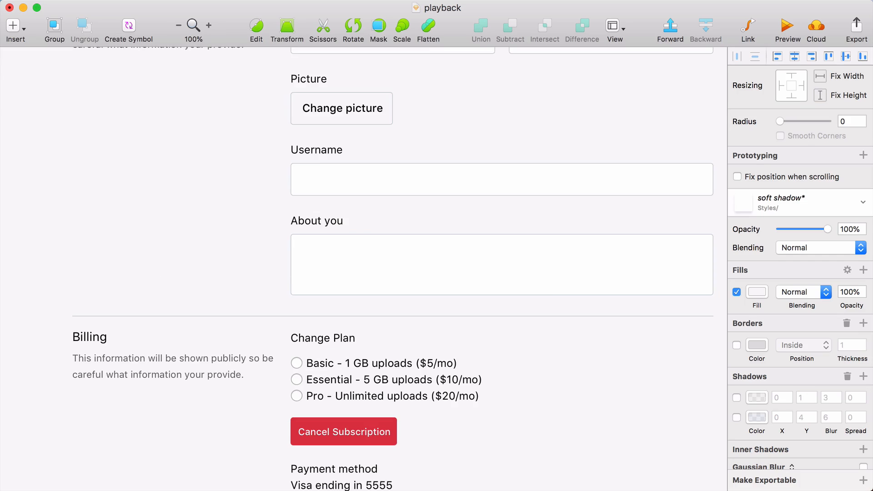
{"action": "scroll", "coordinate": [547, 290], "scroll_direction": "down", "scroll_amount": 5}
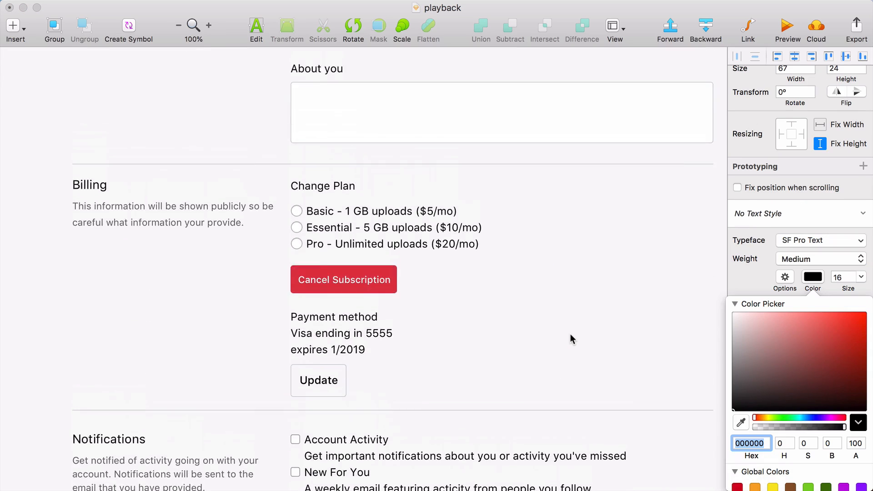
{"action": "scroll", "coordinate": [570, 339], "scroll_direction": "up", "scroll_amount": 4}
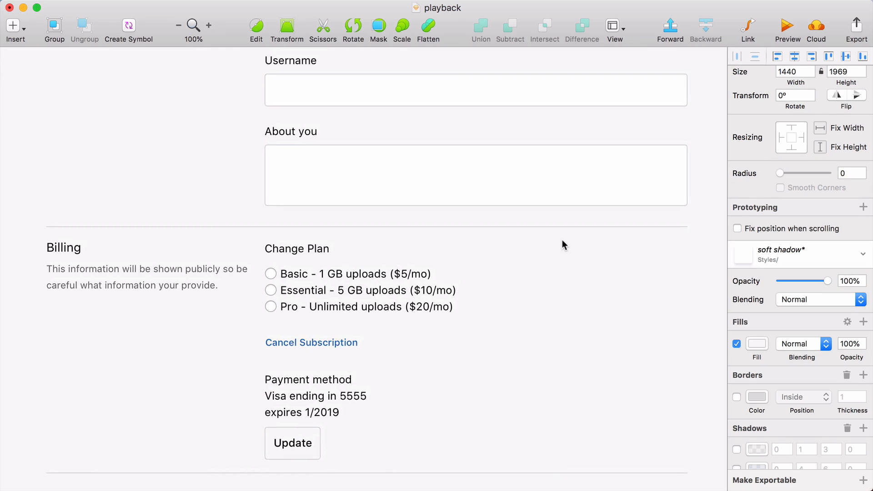
{"action": "scroll", "coordinate": [561, 244], "scroll_direction": "up", "scroll_amount": 2}
{"action": "scroll", "coordinate": [562, 240], "scroll_direction": "up", "scroll_amount": 1}
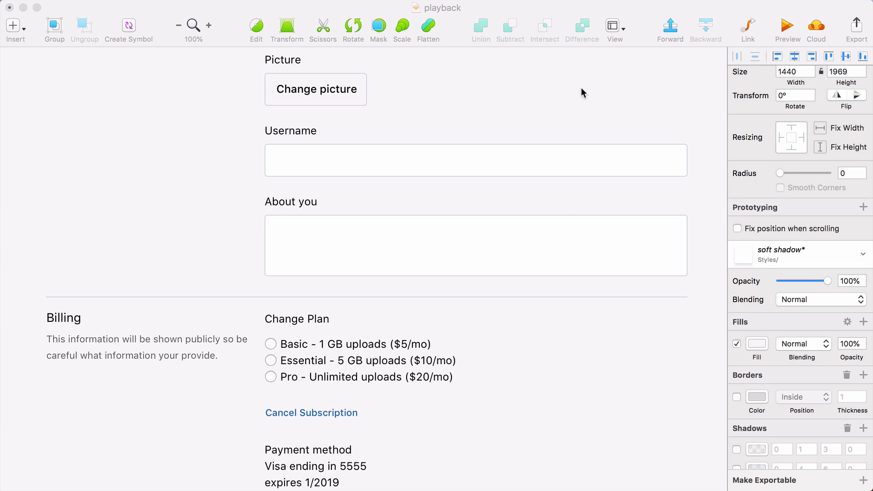
{"action": "scroll", "coordinate": [563, 226], "scroll_direction": "up", "scroll_amount": 3}
{"action": "scroll", "coordinate": [562, 226], "scroll_direction": "down", "scroll_amount": 2}
{"action": "scroll", "coordinate": [562, 226], "scroll_direction": "down", "scroll_amount": 1}
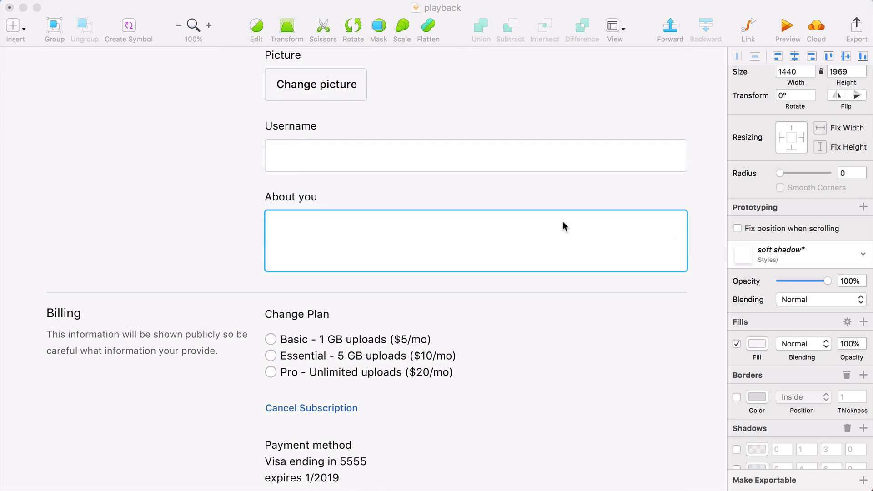
{"action": "left_click", "coordinate": [521, 330]}
{"action": "left_click", "coordinate": [354, 415]}
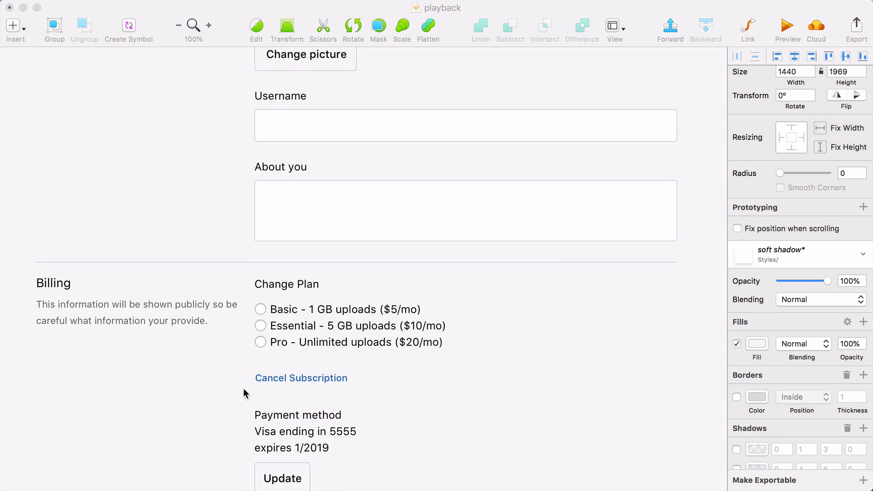
{"action": "scroll", "coordinate": [244, 393], "scroll_direction": "down", "scroll_amount": 2}
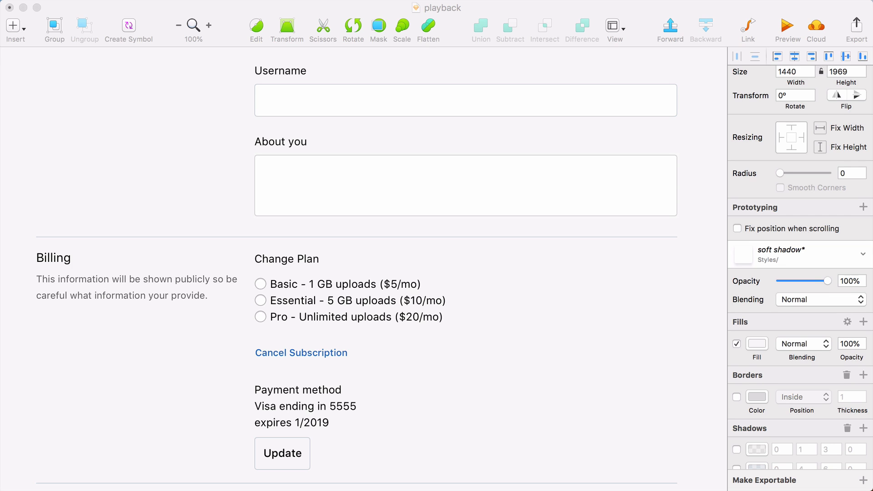
Draw a white rounded plan card about 193 by 120 px under Change Plan in place of the radio options
{"action": "scroll", "coordinate": [272, 305], "scroll_direction": "down", "scroll_amount": 5}
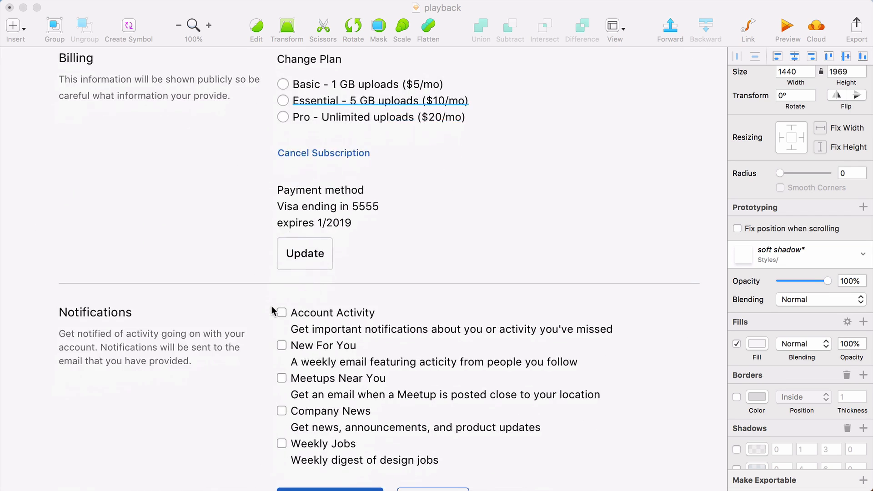
{"action": "scroll", "coordinate": [272, 306], "scroll_direction": "left", "scroll_amount": 2}
{"action": "right_click", "coordinate": [271, 307]}
{"action": "left_click", "coordinate": [129, 217]}
{"action": "left_click_drag", "start_coordinate": [222, 176], "coordinate": [485, 340]}
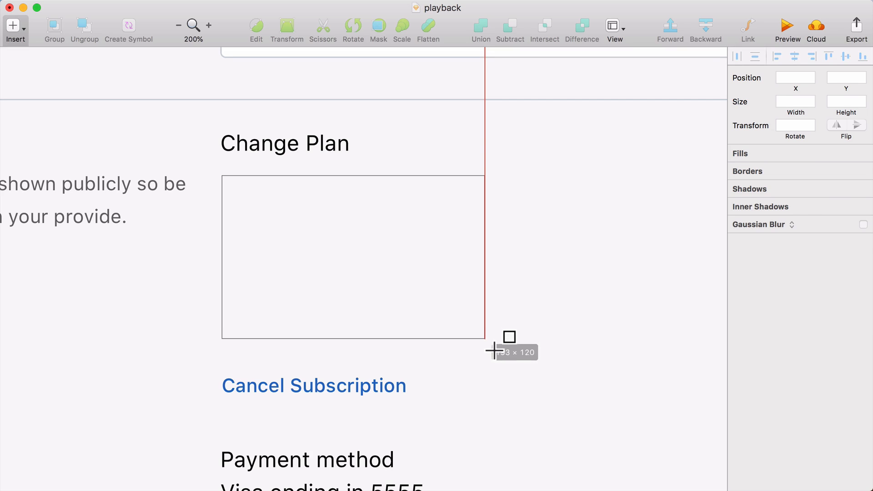
{"action": "left_click", "coordinate": [862, 200]}
{"action": "scroll", "coordinate": [795, 286], "scroll_direction": "down", "scroll_amount": 5}
{"action": "left_click", "coordinate": [757, 280]}
{"action": "type", "text": "fff"}
{"action": "key", "text": "Return"}
Add a bold "Basic" title and a bold "1 GB uploads" line at size 30 to the plan card
{"action": "type", "text": "Basic"}
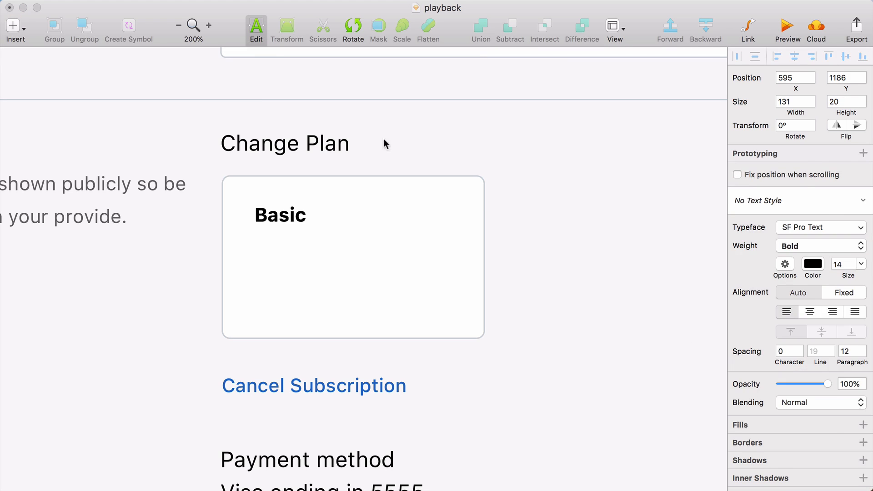
{"action": "left_click", "coordinate": [798, 339]}
{"action": "mouse_move", "coordinate": [286, 219]}
{"action": "left_mouse_down"}
{"action": "mouse_move", "coordinate": [255, 191]}
{"action": "mouse_move", "coordinate": [278, 219]}
{"action": "left_mouse_up"}
{"action": "key", "text": "t"}
{"action": "left_click", "coordinate": [255, 247]}
{"action": "type", "text": "1"}
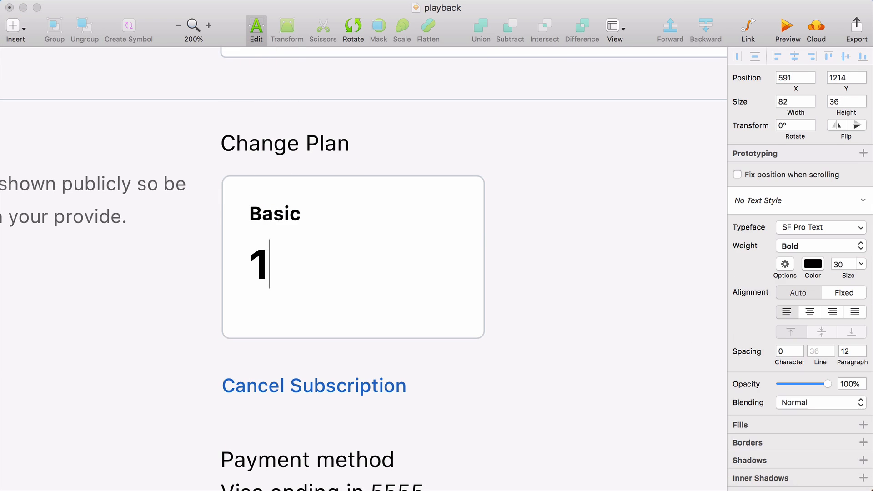
{"action": "type", "text": " GB uploads"}
Set "GB" to size 20 and "uploads" to size 16 in the card's storage line
{"action": "double_click", "coordinate": [310, 264]}
{"action": "left_click_drag", "start_coordinate": [270, 263], "coordinate": [521, 269]}
{"action": "left_click", "coordinate": [841, 264]}
{"action": "type", "text": "20"}
{"action": "key", "text": "Return"}
{"action": "left_click", "coordinate": [848, 269]}
{"action": "type", "text": "20"}
{"action": "key", "text": "BackSpace"}
{"action": "key", "text": "BackSpace"}
{"action": "type", "text": "16"}
{"action": "key", "text": "Return"}
{"action": "double_click", "coordinate": [297, 269]}
{"action": "left_click", "coordinate": [803, 246]}
{"action": "left_click", "coordinate": [796, 272]}
{"action": "left_click", "coordinate": [636, 312]}
Copy the card's title below the storage line and change the copy's text to "$5 / mo"
{"action": "left_click", "coordinate": [347, 272]}
{"action": "left_click_drag", "start_coordinate": [288, 208], "coordinate": [288, 299]}
{"action": "double_click", "coordinate": [289, 299]}
{"action": "type", "text": "$5 / mo"}
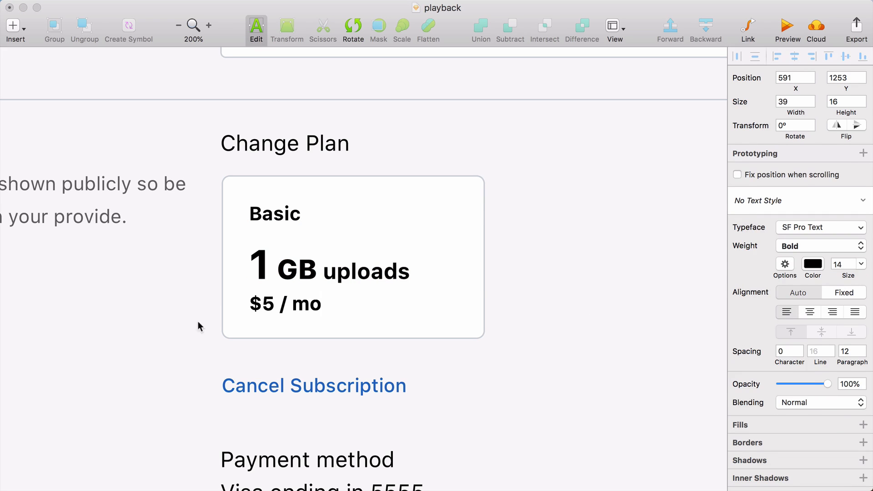
{"action": "left_click", "coordinate": [197, 356]}
Make the Basic title uppercase and color it, "uploads", the dollar sign and "/ mo" gray 666666
{"action": "left_click", "coordinate": [273, 303]}
{"action": "left_click", "coordinate": [281, 269]}
{"action": "left_click", "coordinate": [280, 303]}
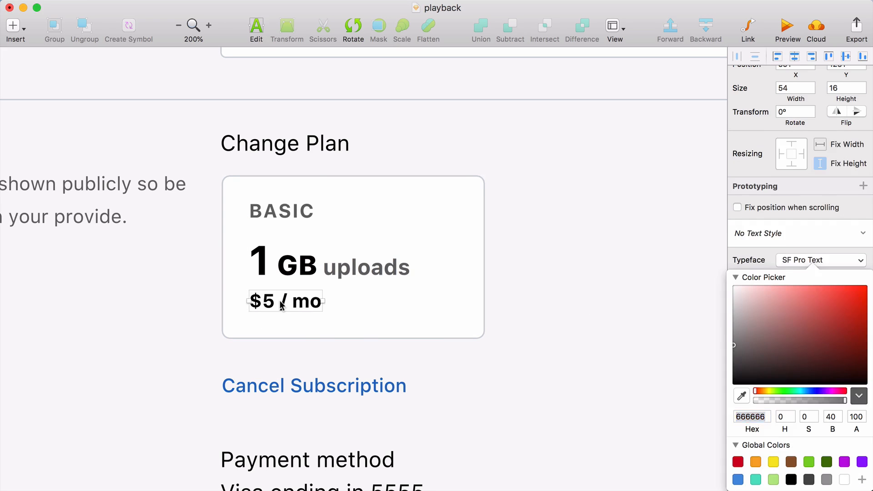
{"action": "left_click", "coordinate": [280, 301]}
{"action": "left_click_drag", "start_coordinate": [280, 300], "coordinate": [335, 296]}
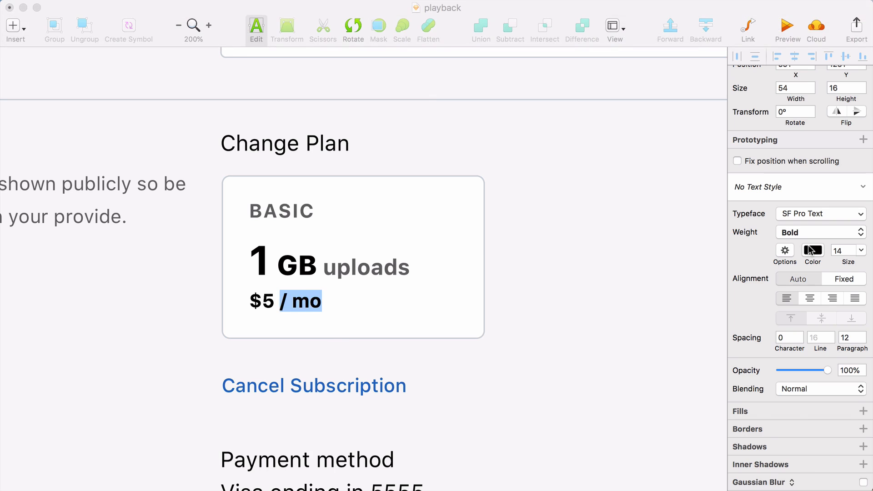
{"action": "left_click", "coordinate": [812, 251]}
{"action": "type", "text": "666666"}
{"action": "key", "text": "Return"}
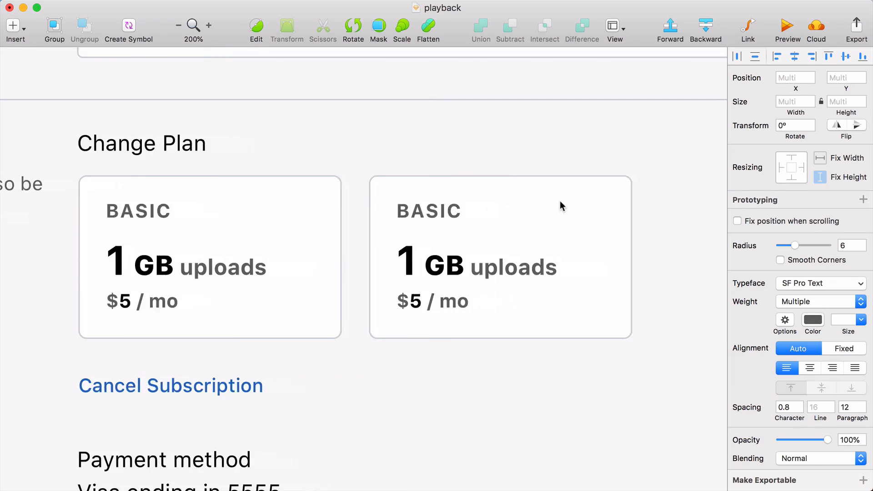
Duplicate the plan card twice in a row and relabel the copies Essential, 5 GB, $10 / mo and Pro, 15 GB, $20 / mo
{"action": "scroll", "coordinate": [561, 206], "scroll_direction": "right", "scroll_amount": 3}
{"action": "left_click_drag", "start_coordinate": [358, 204], "coordinate": [622, 191]}
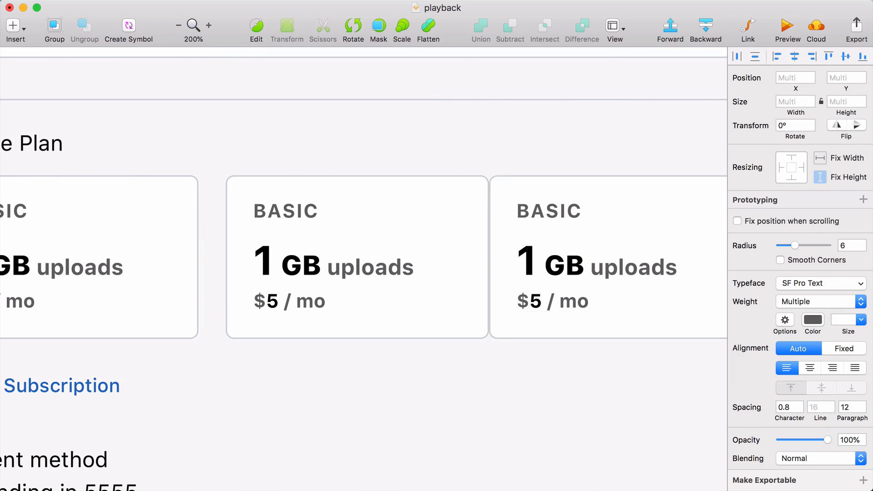
{"action": "key", "text": "shift+Right"}
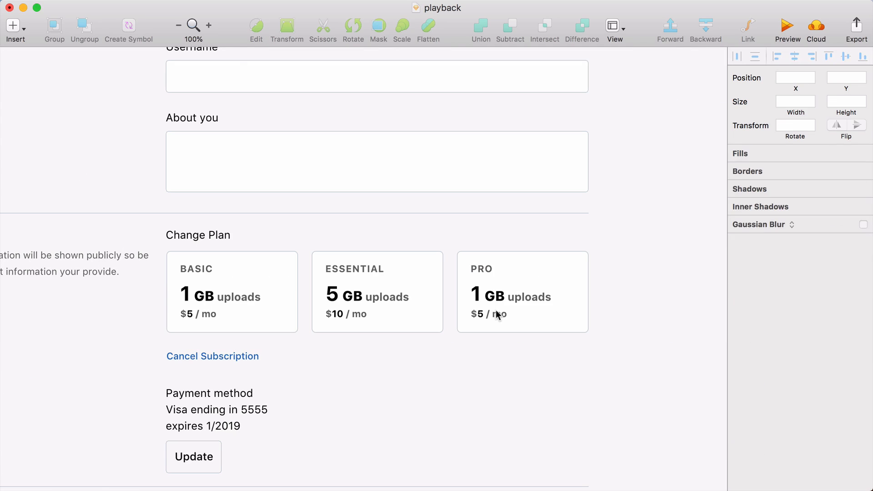
{"action": "double_click", "coordinate": [480, 292]}
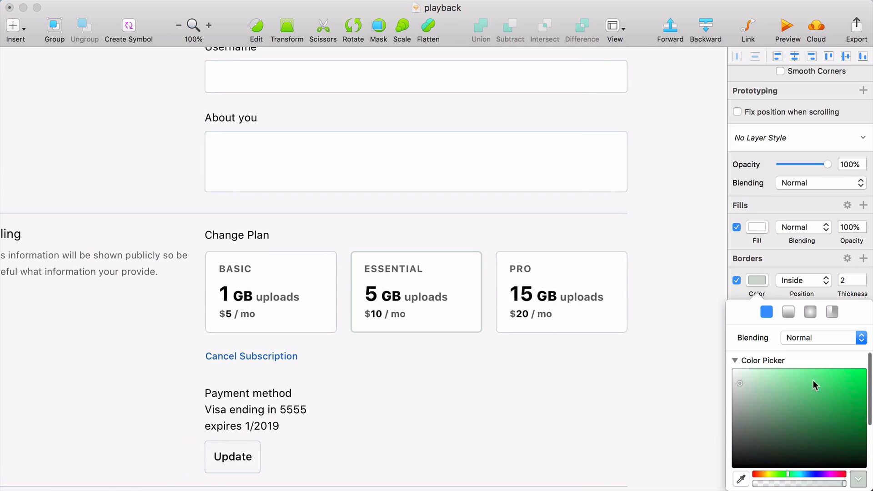
Highlight the Essential card as selected with a 2 px green 26BC9B border and a very light tint of that color as fill
{"action": "type", "text": "26BC9B"}
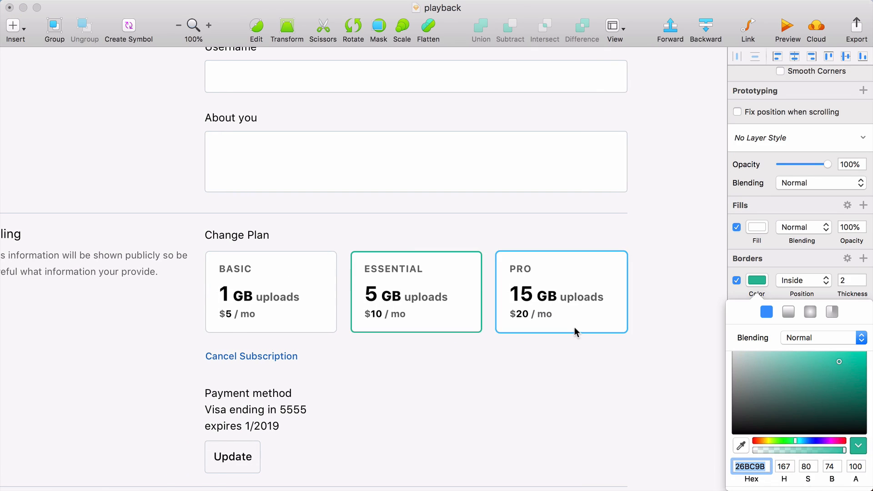
{"action": "left_click", "coordinate": [553, 366]}
{"action": "left_click", "coordinate": [476, 326]}
{"action": "left_click", "coordinate": [757, 339]}
{"action": "left_click", "coordinate": [741, 451]}
{"action": "left_click", "coordinate": [476, 332]}
{"action": "left_click_drag", "start_coordinate": [769, 348], "coordinate": [735, 341]}
{"action": "left_click", "coordinate": [569, 433]}
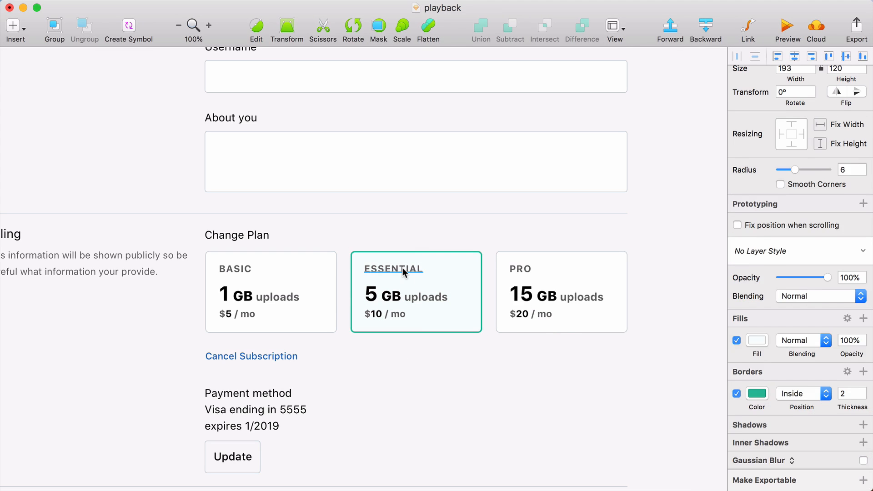
Recolor the Essential card's title and its "uploads" text muted green 427D73
{"action": "left_click", "coordinate": [402, 268]}
{"action": "key", "text": "super+Tab"}
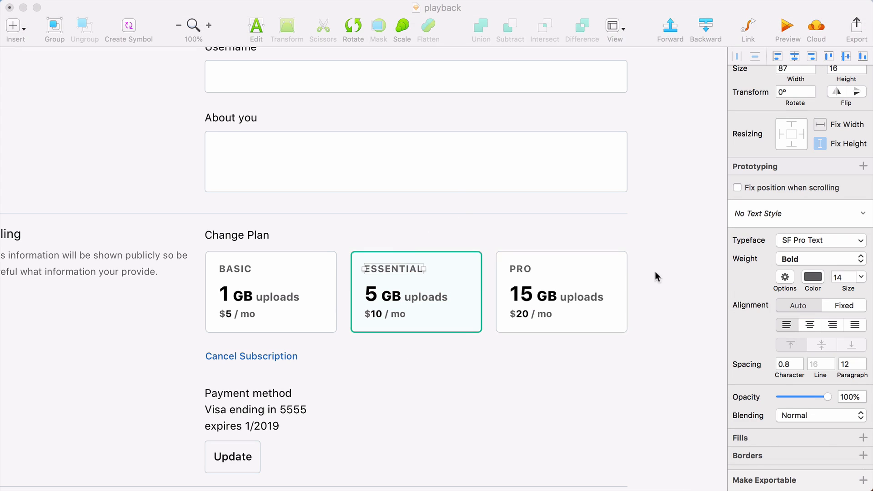
{"action": "left_click", "coordinate": [813, 276]}
{"action": "type", "text": "427D73"}
{"action": "key", "text": "Return"}
{"action": "double_click", "coordinate": [406, 296]}
{"action": "left_click", "coordinate": [813, 250]}
{"action": "type", "text": "427D73"}
{"action": "key", "text": "Return"}
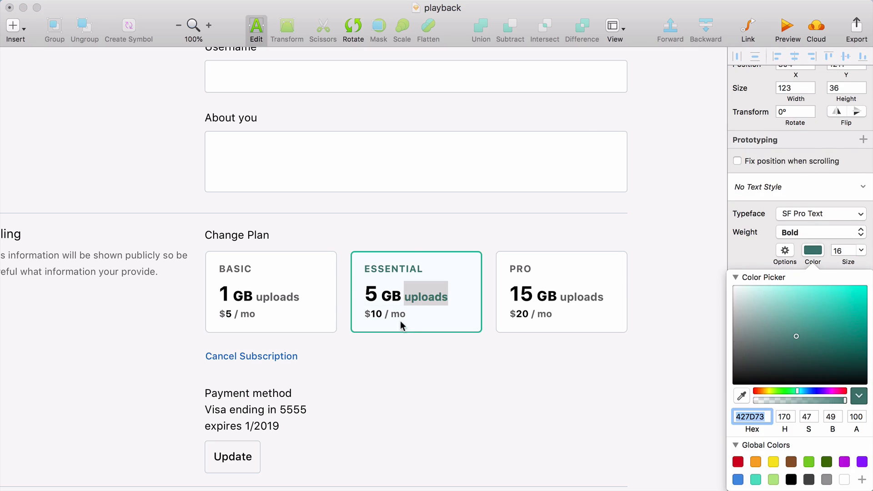
Color the Essential card's dollar sign and "/ mo" the same muted green and add a green checkmark badge in the card's upper-right corner
{"action": "scroll", "coordinate": [451, 305], "scroll_direction": "left", "scroll_amount": 2}
{"action": "key", "text": "super+v"}
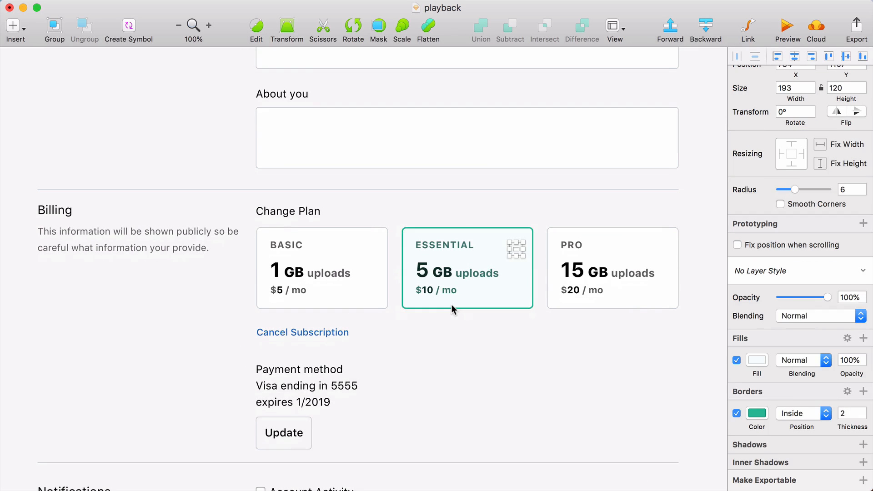
{"action": "key", "text": "shift+Up"}
{"action": "key", "text": "shift+Up"}
{"action": "key", "text": "shift+Right"}
{"action": "key", "text": "Right"}
{"action": "key", "text": "Right"}
{"action": "key", "text": "Right"}
{"action": "key", "text": "shift+Down"}
{"action": "key", "text": "shift+Left"}
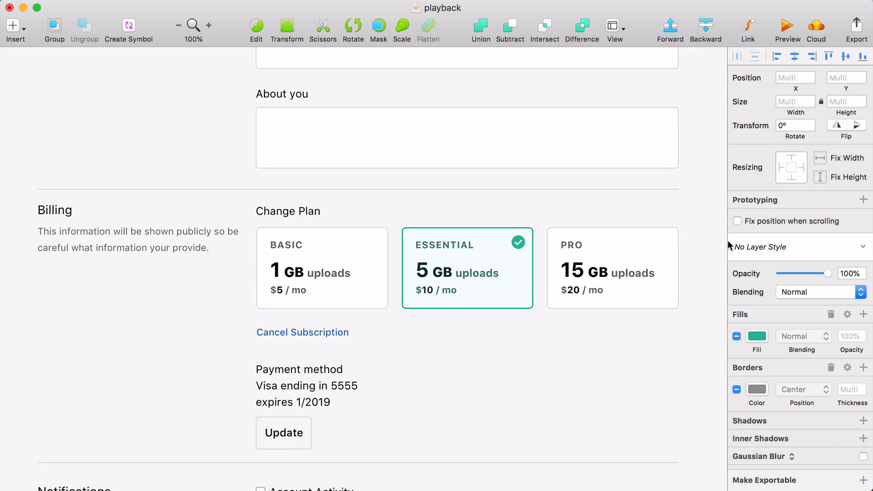
Nudge the checkmark badge on the Essential card 2 px left and 2 px down
{"action": "key", "text": "super+Tab"}
{"action": "left_click", "coordinate": [594, 150]}
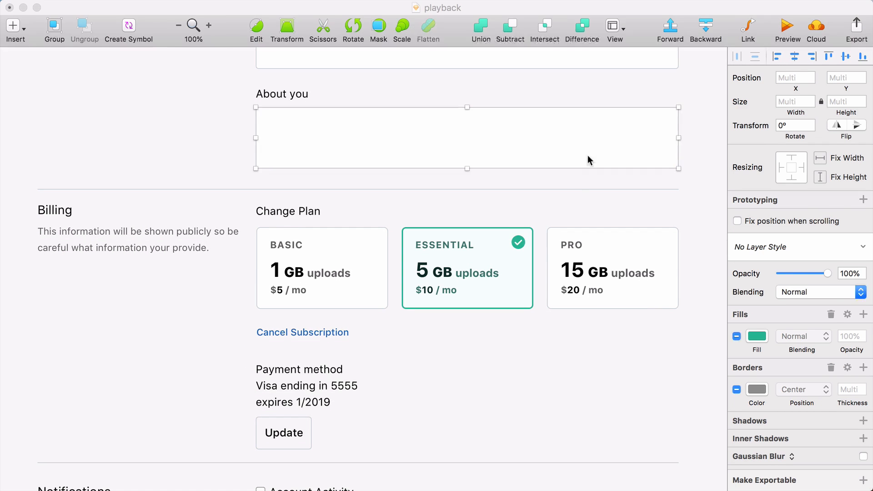
{"action": "left_click", "coordinate": [517, 242]}
{"action": "left_click", "coordinate": [522, 239], "text": "shift"}
{"action": "key", "text": "Left"}
{"action": "key", "text": "Left"}
{"action": "key", "text": "Down"}
{"action": "key", "text": "Down"}
Move the Cancel Subscription link up to the Change Plan row and right-align it with the column's right edge
{"action": "scroll", "coordinate": [602, 209], "scroll_direction": "right", "scroll_amount": 2}
{"action": "left_click", "coordinate": [262, 328]}
{"action": "left_click_drag", "start_coordinate": [262, 326], "coordinate": [309, 215]}
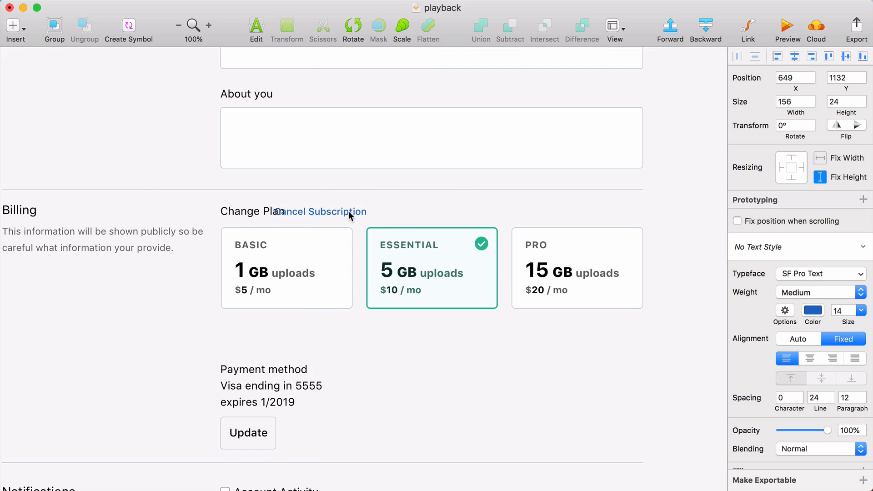
{"action": "left_click_drag", "start_coordinate": [335, 214], "coordinate": [597, 204]}
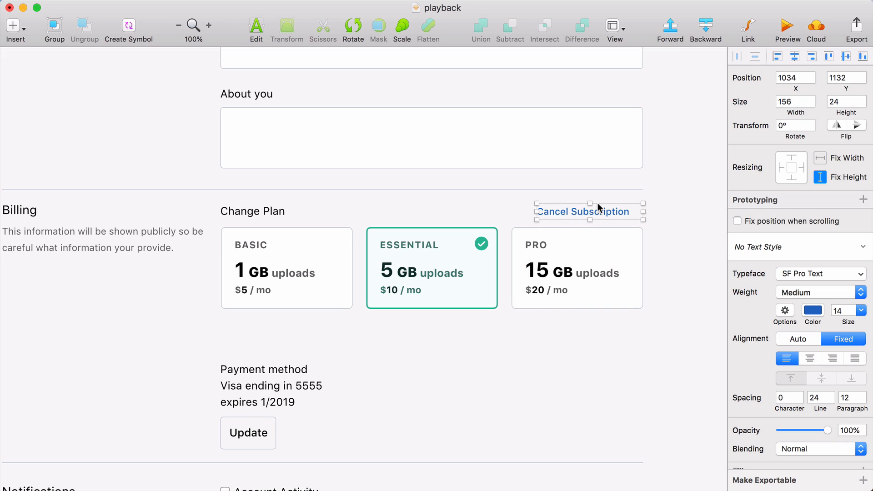
{"action": "left_click", "coordinate": [831, 359]}
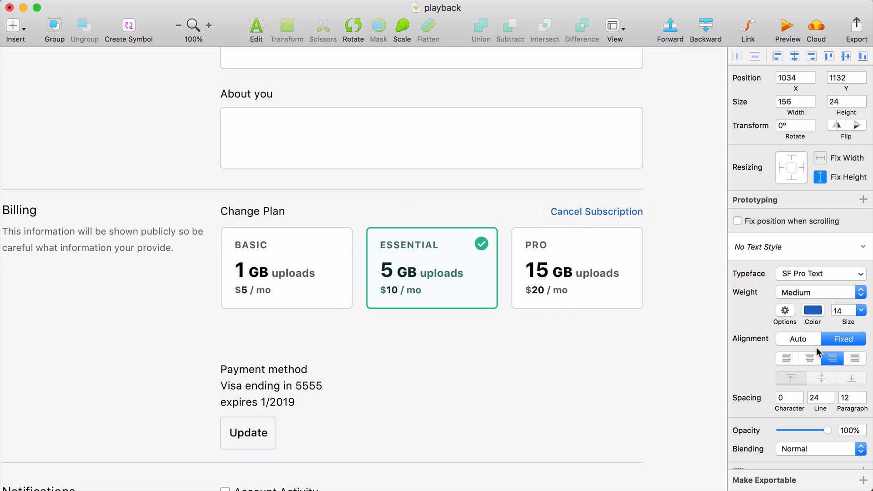
Darken the Cancel Subscription link to blue 164D92
{"action": "left_click", "coordinate": [813, 310]}
{"action": "left_click_drag", "start_coordinate": [814, 356], "coordinate": [846, 359]}
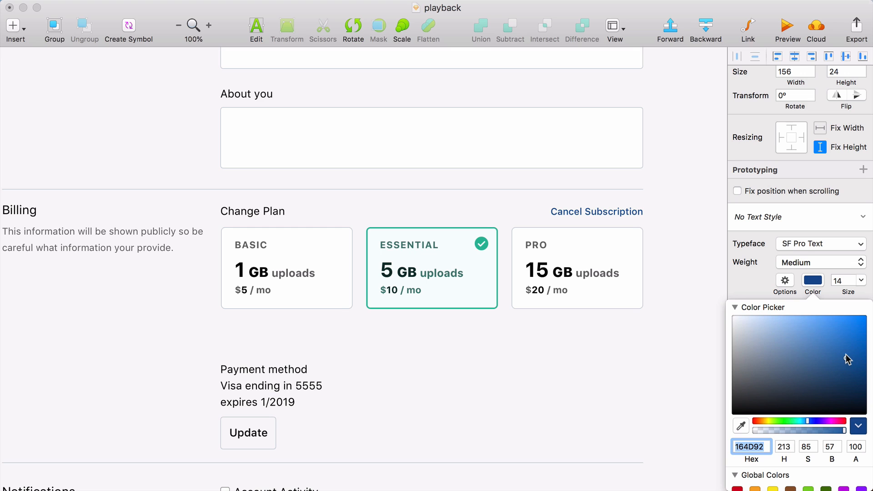
{"action": "left_click", "coordinate": [614, 413]}
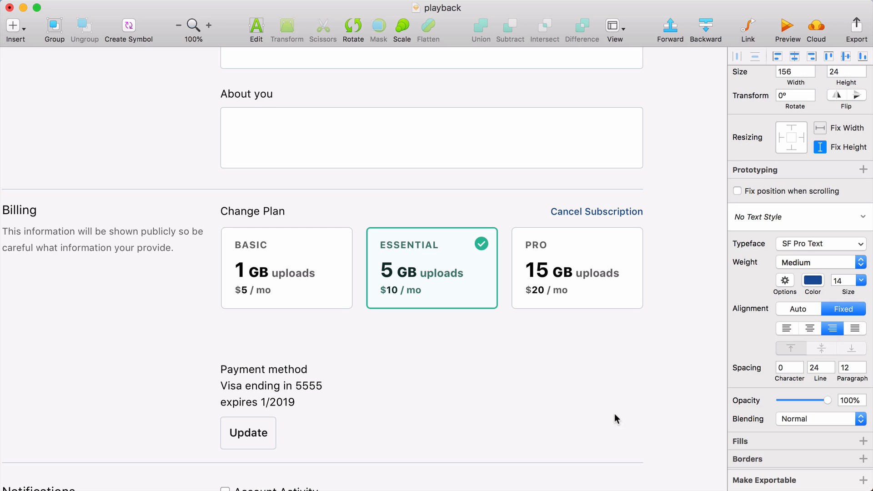
Move the Payment method heading and its details up beneath the plan cards, adding a gap below the heading
{"action": "scroll", "coordinate": [614, 413], "scroll_direction": "left", "scroll_amount": 3}
{"action": "scroll", "coordinate": [615, 414], "scroll_direction": "left", "scroll_amount": 3}
{"action": "scroll", "coordinate": [615, 413], "scroll_direction": "down", "scroll_amount": 1}
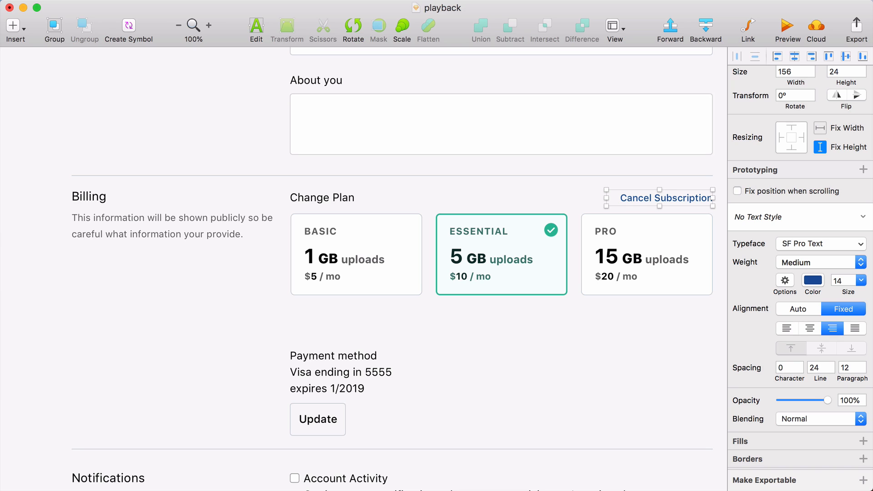
{"action": "left_click", "coordinate": [305, 357]}
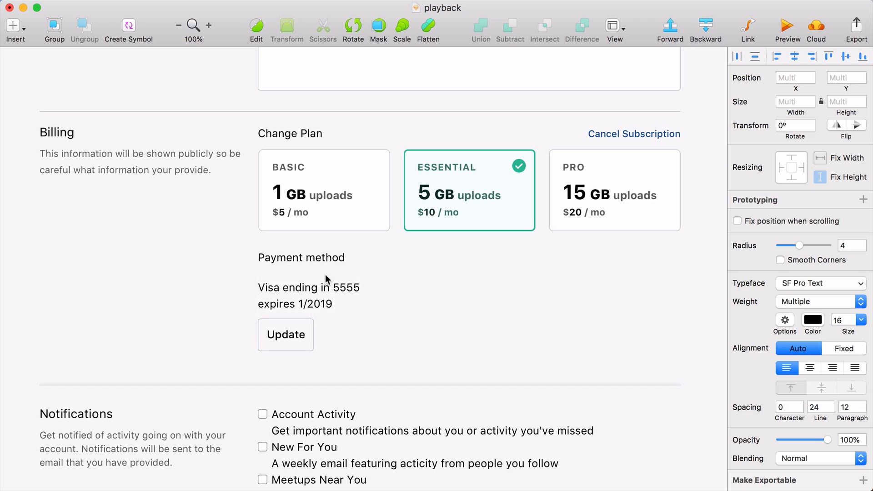
{"action": "left_click", "coordinate": [150, 306]}
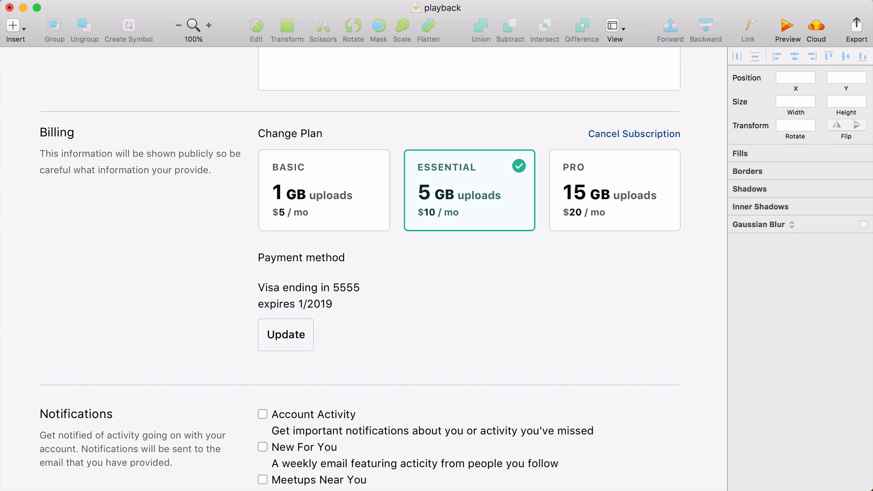
Set the card's expiry line in the payment details to text size 14
{"action": "key", "text": "super+Tab"}
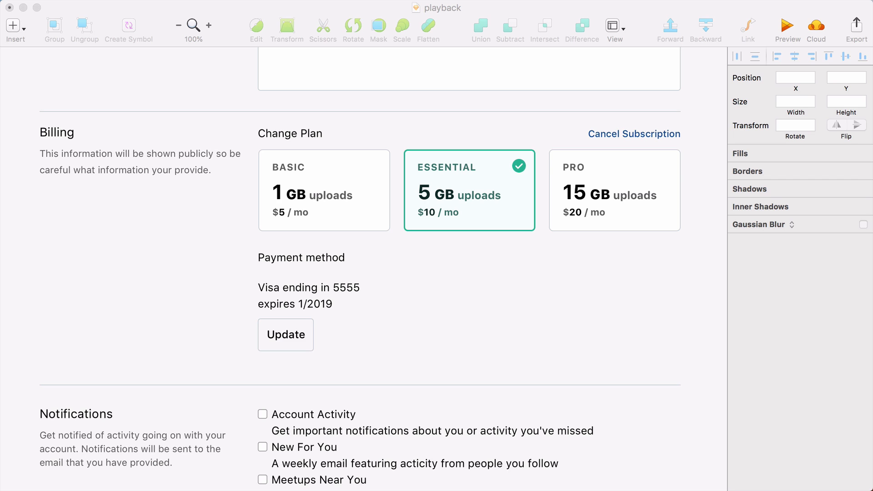
{"action": "left_click", "coordinate": [424, 338]}
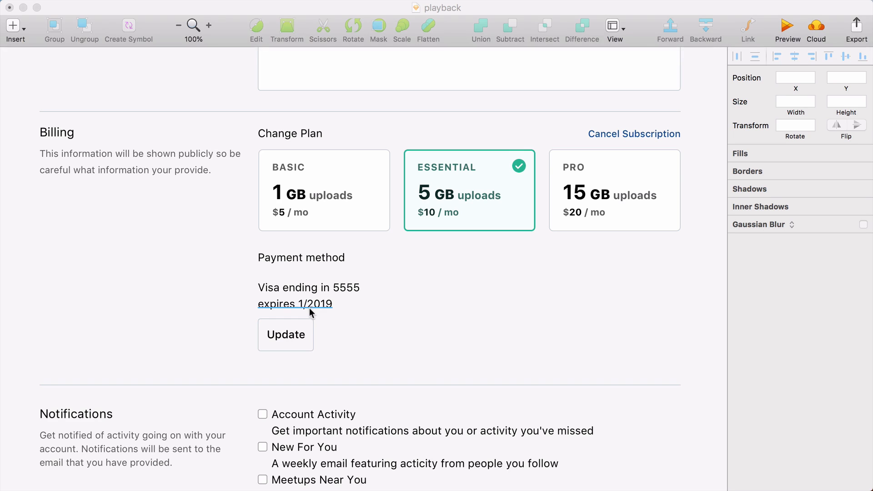
{"action": "left_click", "coordinate": [312, 312]}
{"action": "left_click", "coordinate": [849, 309]}
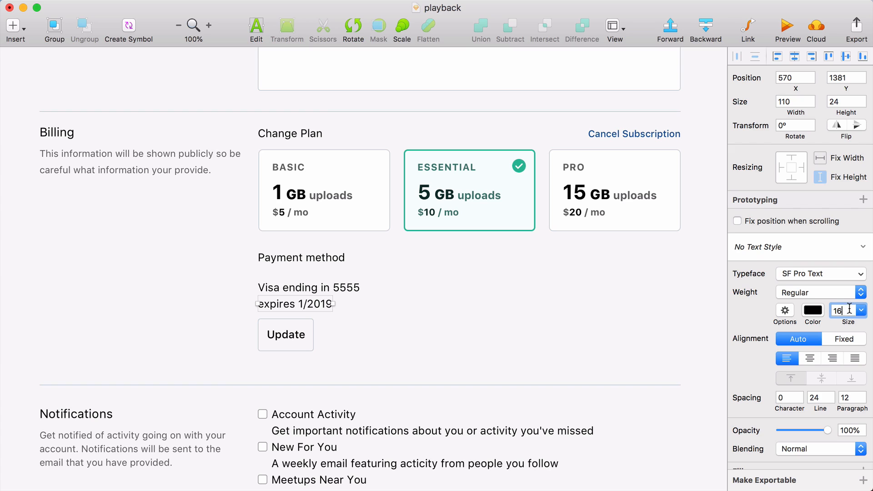
{"action": "key", "text": "Down"}
{"action": "key", "text": "Down"}
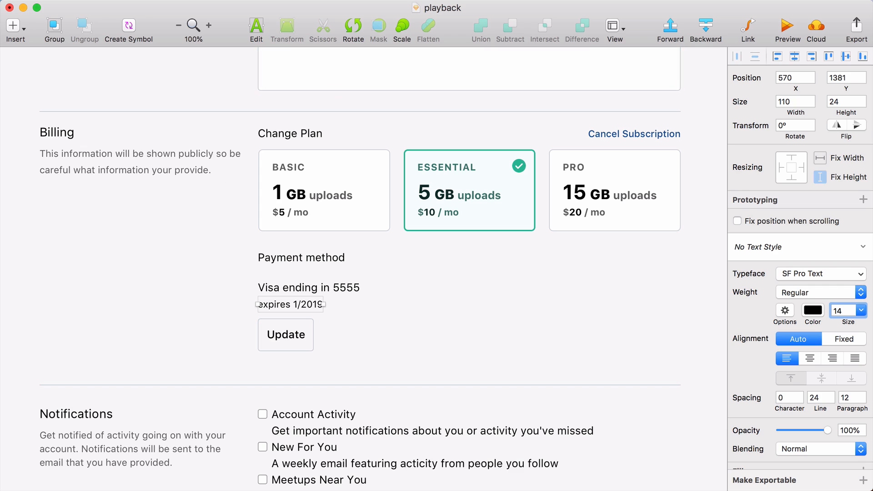
Color the card's expiry line gray 666666
{"action": "key", "text": "super+Tab"}
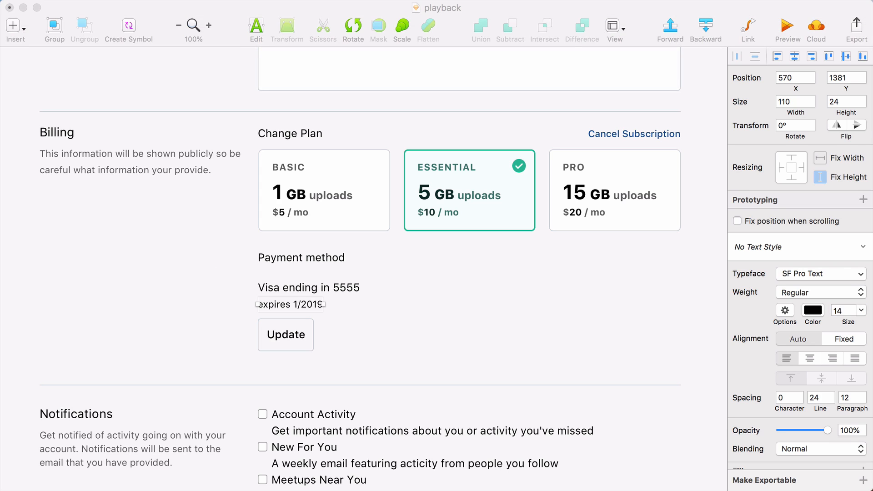
{"action": "left_click", "coordinate": [380, 342]}
{"action": "left_click", "coordinate": [307, 305]}
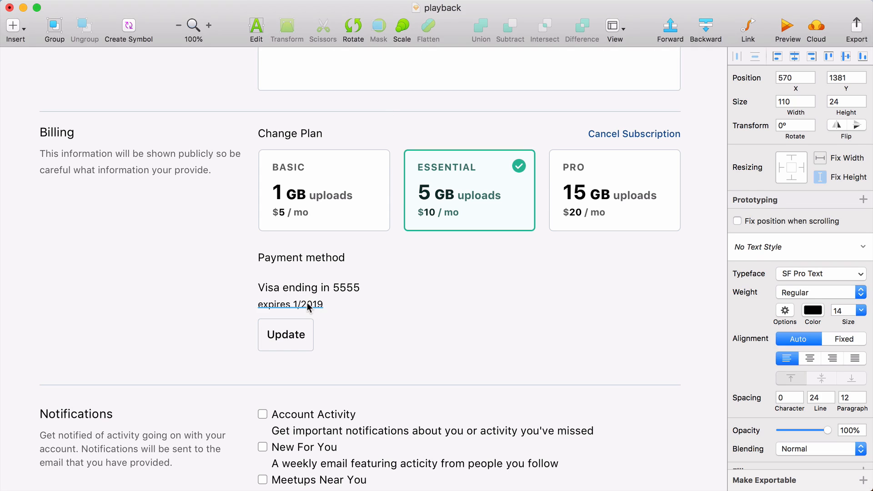
{"action": "left_click", "coordinate": [813, 311]}
{"action": "left_click", "coordinate": [737, 395]}
{"action": "mouse_move", "coordinate": [737, 396]}
{"action": "left_mouse_down"}
{"action": "mouse_move", "coordinate": [733, 412]}
{"action": "mouse_move", "coordinate": [714, 374]}
{"action": "left_mouse_up"}
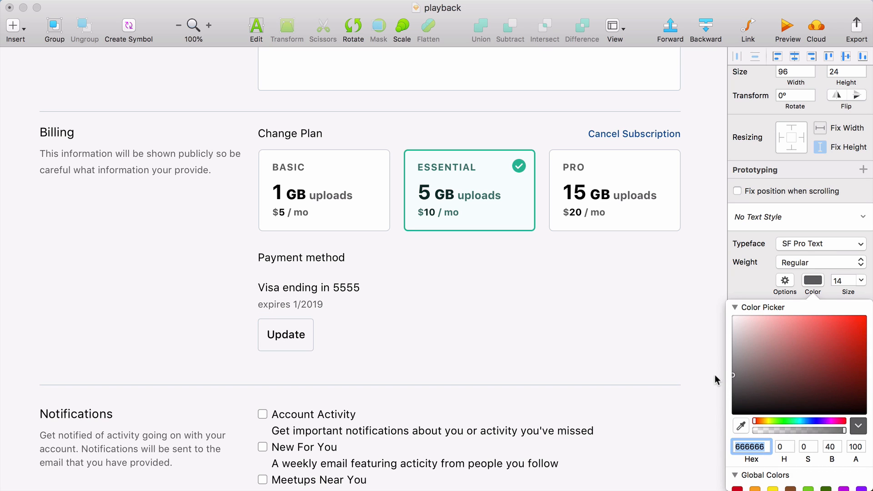
{"action": "left_click", "coordinate": [473, 402]}
{"action": "left_click", "coordinate": [493, 345]}
Move the Update button up beside the card details, flush with the column's right edge
{"action": "scroll", "coordinate": [488, 344], "scroll_direction": "left", "scroll_amount": 2}
{"action": "left_click", "coordinate": [332, 326]}
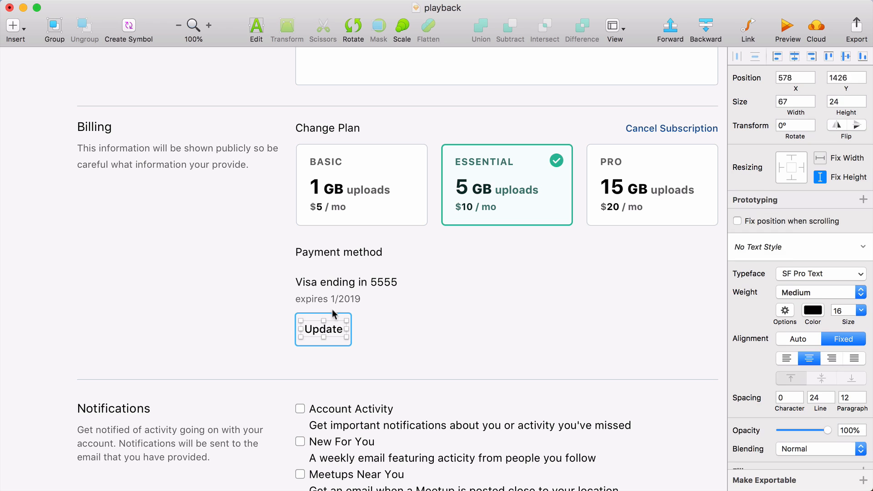
{"action": "left_click", "coordinate": [331, 316], "text": "shift"}
{"action": "scroll", "coordinate": [473, 315], "scroll_direction": "right", "scroll_amount": 2}
{"action": "left_click_drag", "start_coordinate": [326, 327], "coordinate": [615, 285]}
{"action": "left_click_drag", "start_coordinate": [616, 285], "coordinate": [616, 291]}
Inset the two card detail lines and the Update button 15 px from the column's edges
{"action": "left_click", "coordinate": [481, 320]}
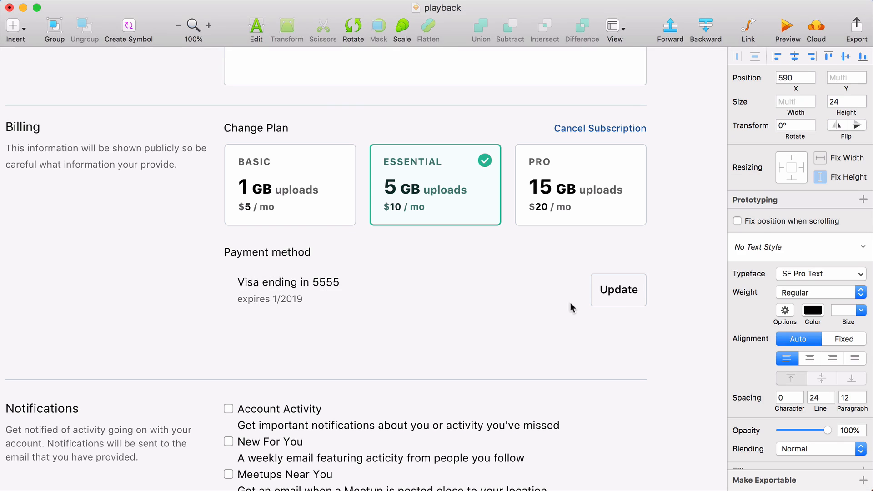
{"action": "left_click", "coordinate": [593, 300]}
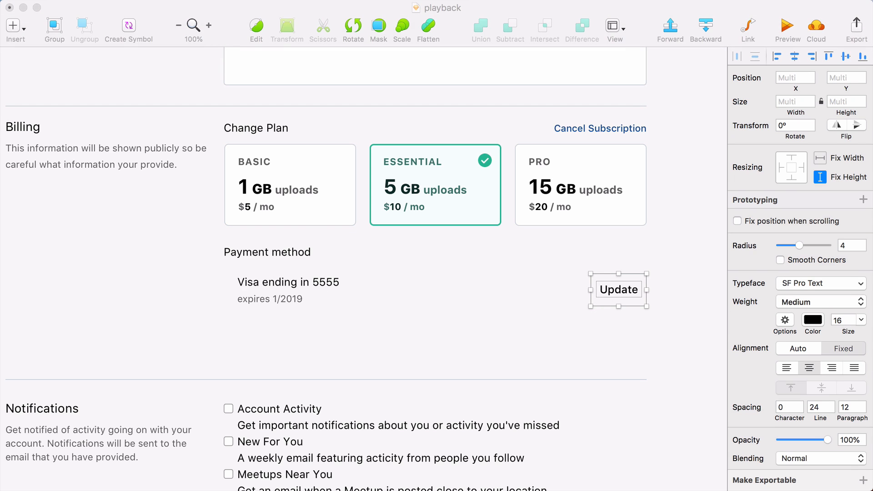
{"action": "left_click", "coordinate": [260, 285]}
{"action": "left_click", "coordinate": [618, 289]}
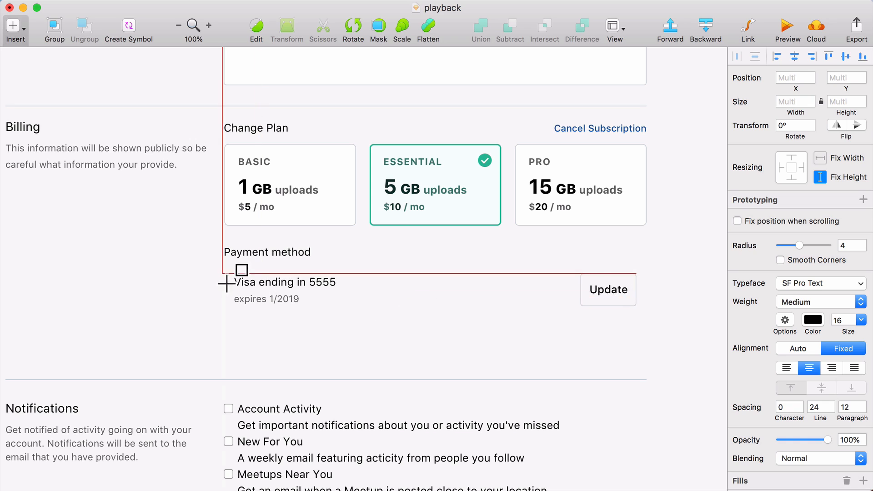
Draw a 620 × 77 rectangle behind the card details and Update button and fill it with a very light gray
{"action": "mouse_move", "coordinate": [224, 269]}
{"action": "left_mouse_down"}
{"action": "mouse_move", "coordinate": [616, 326]}
{"action": "mouse_move", "coordinate": [646, 321]}
{"action": "left_mouse_up"}
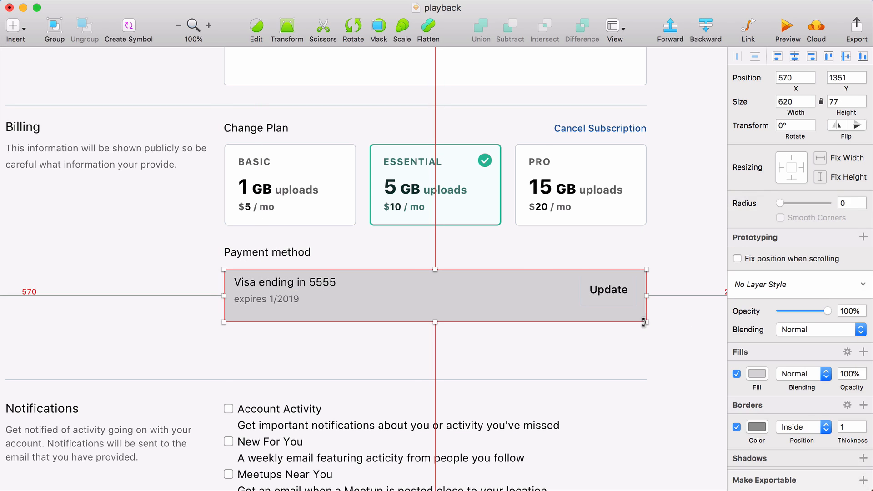
{"action": "left_click", "coordinate": [751, 371]}
{"action": "key", "text": "ctrl+c"}
{"action": "left_click", "coordinate": [687, 371]}
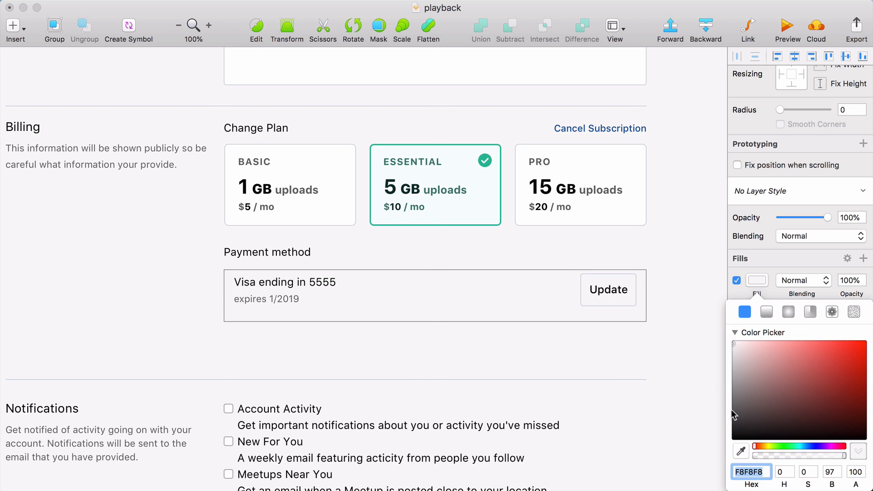
{"action": "left_click", "coordinate": [772, 231]}
{"action": "left_click", "coordinate": [679, 342]}
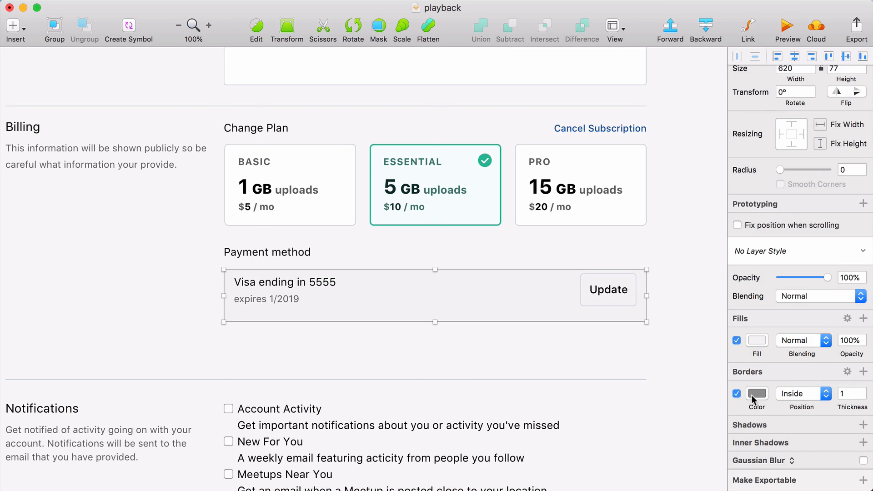
Match the payment rectangle's border color to the border of the plan cards
{"action": "left_click", "coordinate": [752, 395]}
{"action": "left_click", "coordinate": [741, 477]}
{"action": "left_click", "coordinate": [603, 226]}
Give the payment rectangle a corner radius of 6 and a height of 78, and move it up around its contents
{"action": "left_click", "coordinate": [611, 314]}
{"action": "key", "text": "shift+Down"}
{"action": "key", "text": "Up"}
{"action": "key", "text": "Up"}
{"action": "key", "text": "Up"}
{"action": "key", "text": "Up"}
{"action": "key", "text": "Up"}
{"action": "key", "text": "shift+Up"}
{"action": "key", "text": "Up"}
{"action": "key", "text": "Up"}
{"action": "key", "text": "Up"}
{"action": "key", "text": "super+shift+Up"}
{"action": "key", "text": "super+Down"}
{"action": "key", "text": "super+Down"}
{"action": "key", "text": "super+Down"}
{"action": "key", "text": "super+Down"}
{"action": "key", "text": "super+Down"}
{"action": "key", "text": "super+Down"}
{"action": "key", "text": "super+Down"}
{"action": "key", "text": "super+Down"}
{"action": "key", "text": "super+Down"}
{"action": "key", "text": "super+Down"}
{"action": "key", "text": "super+Down"}
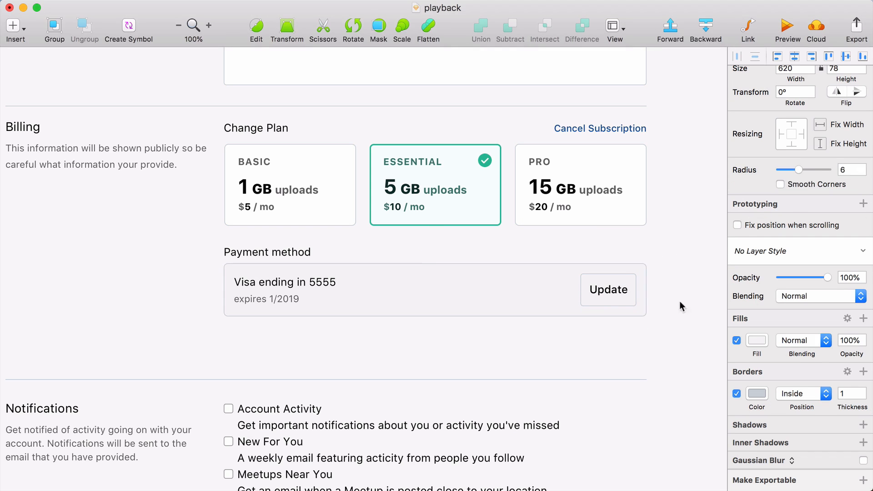
Nudge the card details up inside a slightly taller payment box and move the Notifications section up closer beneath it
{"action": "left_click", "coordinate": [245, 283]}
{"action": "left_click", "coordinate": [267, 300], "text": "shift"}
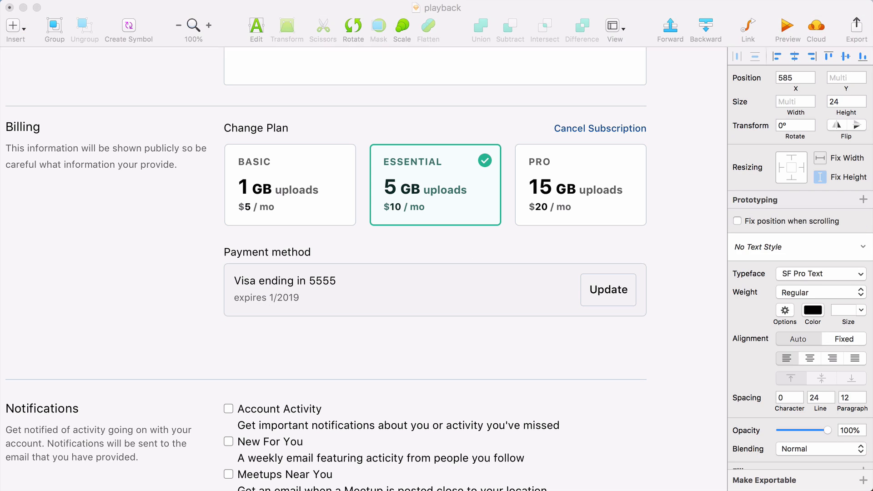
{"action": "left_click", "coordinate": [559, 310]}
{"action": "key", "text": "super+Down"}
{"action": "key", "text": "super+Down"}
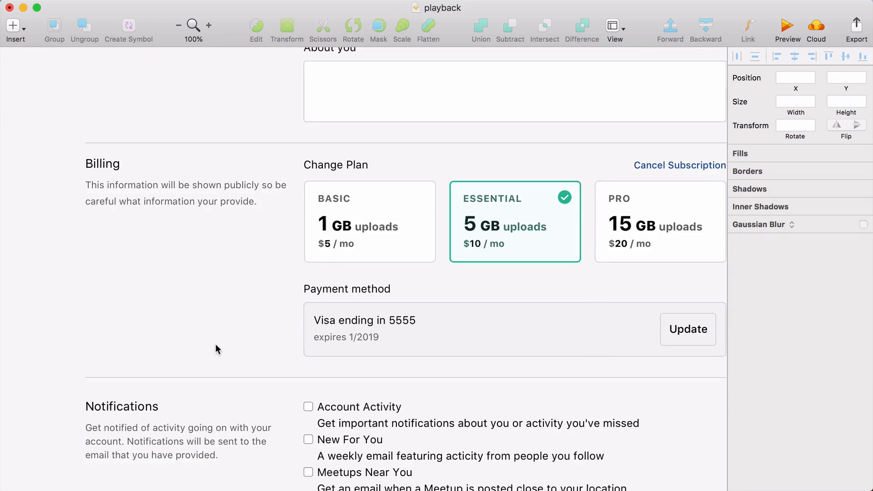
{"action": "scroll", "coordinate": [215, 347], "scroll_direction": "down", "scroll_amount": 5}
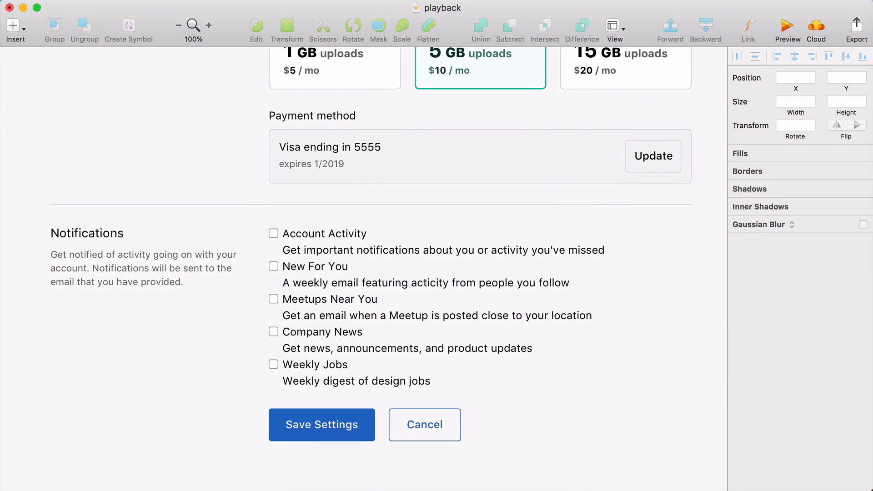
Space out the five notification options by adding 12 px between each one
{"action": "key", "text": "shift+Down"}
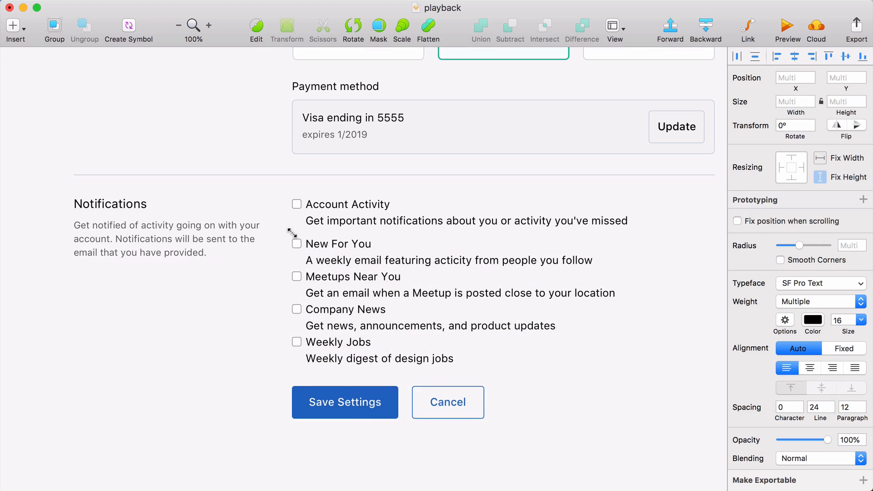
{"action": "key", "text": "Down"}
{"action": "key", "text": "Down"}
{"action": "key", "text": "shift+Down"}
{"action": "left_click_drag", "start_coordinate": [513, 432], "coordinate": [333, 300]}
{"action": "key", "text": "Down"}
{"action": "key", "text": "Down"}
{"action": "key", "text": "shift+Down"}
{"action": "key", "text": "Down"}
{"action": "key", "text": "Down"}
{"action": "left_click_drag", "start_coordinate": [368, 354], "coordinate": [396, 347]}
{"action": "key", "text": "shift+Down"}
{"action": "key", "text": "Down"}
{"action": "key", "text": "Down"}
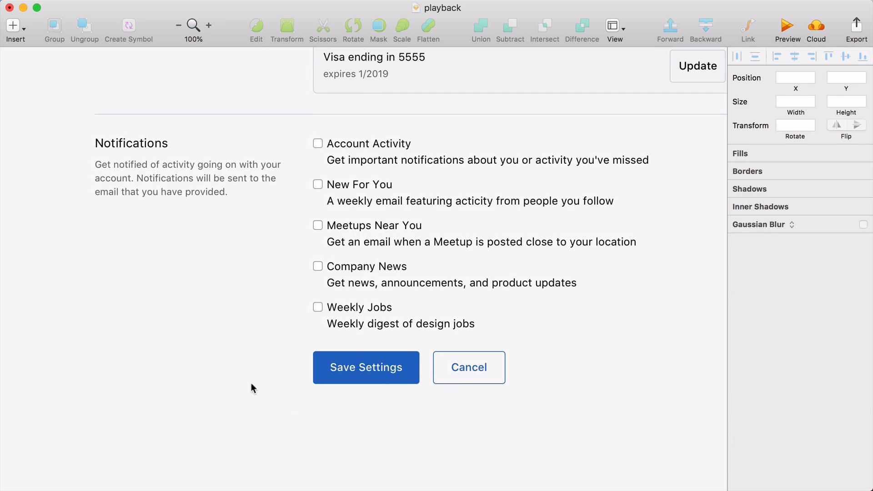
Set the five notification descriptions to text size 14 and color them gray 646464
{"action": "left_click", "coordinate": [409, 160]}
{"action": "left_click", "coordinate": [412, 201], "text": "shift"}
{"action": "left_click", "coordinate": [410, 244], "text": "shift"}
{"action": "left_click", "coordinate": [410, 285], "text": "shift"}
{"action": "left_click", "coordinate": [410, 325], "text": "shift"}
{"action": "scroll", "coordinate": [564, 303], "scroll_direction": "up", "scroll_amount": 2}
{"action": "double_click", "coordinate": [840, 311]}
{"action": "type", "text": "14"}
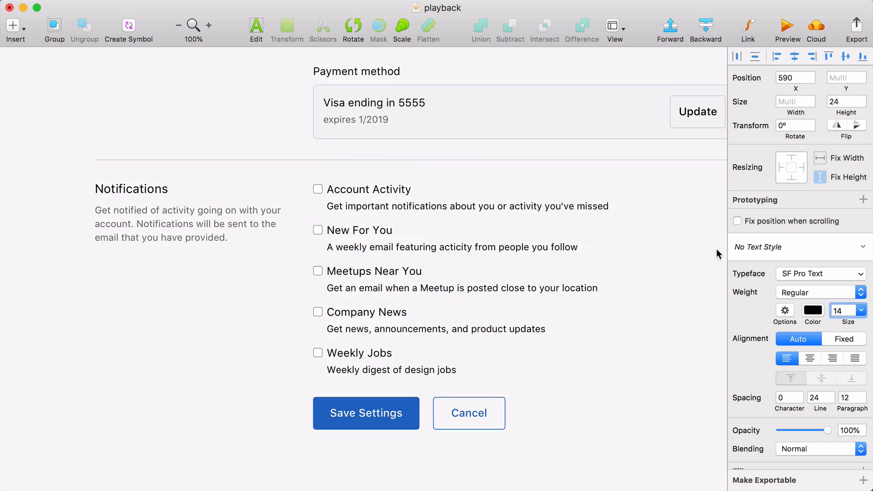
{"action": "left_click", "coordinate": [812, 310]}
{"action": "left_click_drag", "start_coordinate": [746, 373], "coordinate": [721, 381]}
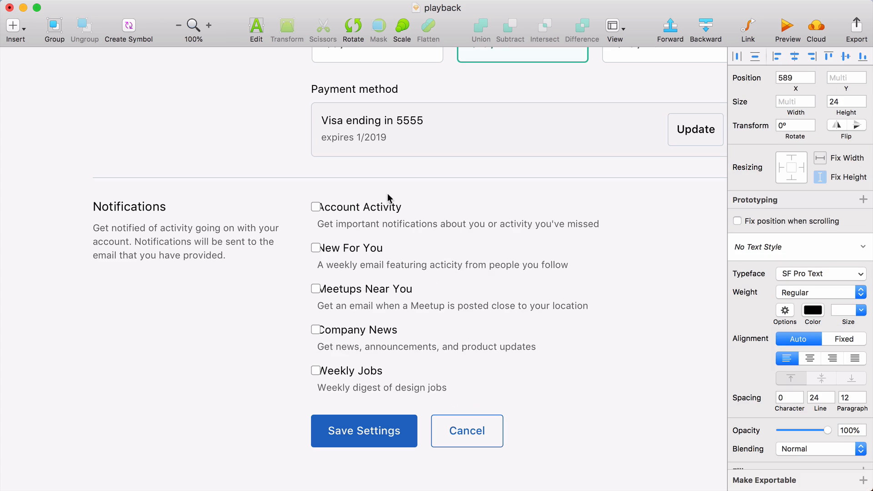
Shift the notification labels and descriptions 20 px right and enlarge the checkboxes to 22 × 22 with corner radius 6
{"action": "key", "text": "shift+Right"}
{"action": "key", "text": "shift+Right"}
{"action": "left_click_drag", "start_coordinate": [311, 196], "coordinate": [329, 365]}
{"action": "key", "text": "super+shift+Right"}
{"action": "key", "text": "super+Left"}
{"action": "key", "text": "super+Up"}
{"action": "key", "text": "super+Up"}
{"action": "triple_click", "coordinate": [862, 200]}
Match the border color of all five checkboxes to the section divider line
{"action": "left_click", "coordinate": [752, 427]}
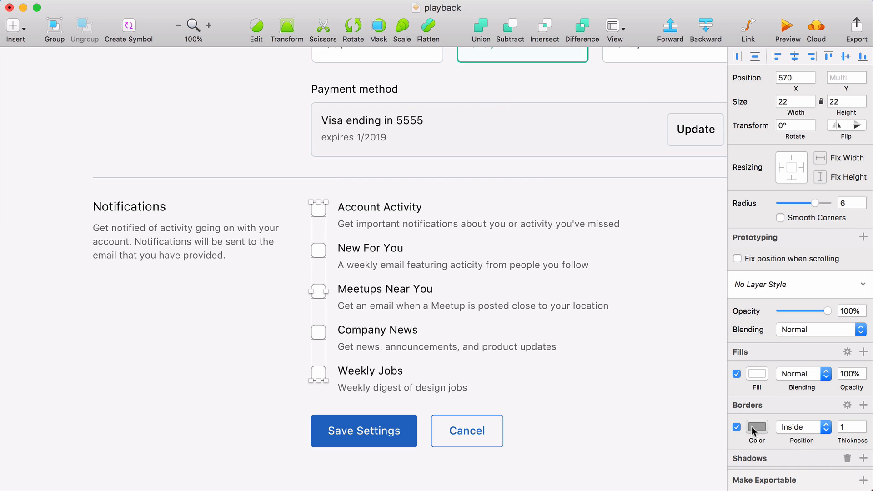
{"action": "key", "text": "ctrl+c"}
{"action": "left_click", "coordinate": [612, 178]}
{"action": "key", "text": "Escape"}
Fill the Account Activity and New For You checkboxes with the Save Settings button's blue and turn off their borders
{"action": "key", "text": "Escape"}
{"action": "left_click", "coordinate": [313, 212]}
{"action": "left_click", "coordinate": [314, 253], "text": "shift"}
{"action": "left_click", "coordinate": [737, 426]}
{"action": "left_click", "coordinate": [756, 374]}
{"action": "left_click", "coordinate": [741, 451]}
{"action": "left_click", "coordinate": [413, 428]}
{"action": "key", "text": "Escape"}
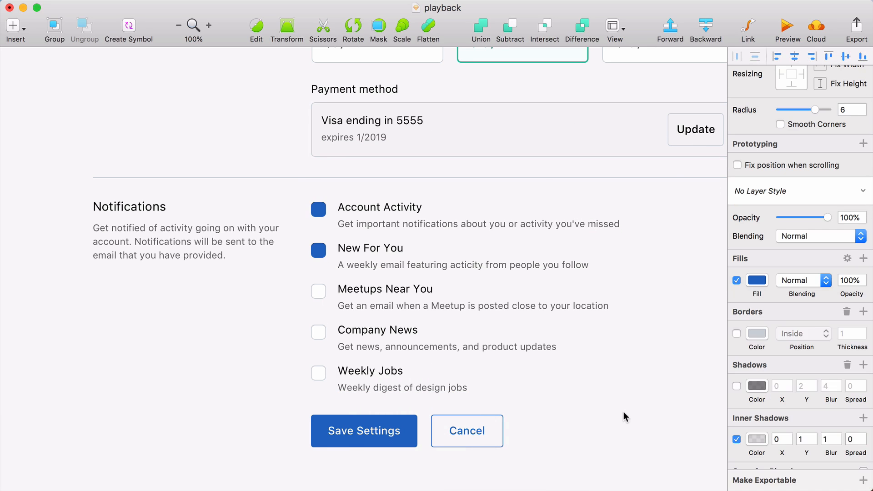
{"action": "key", "text": "Escape"}
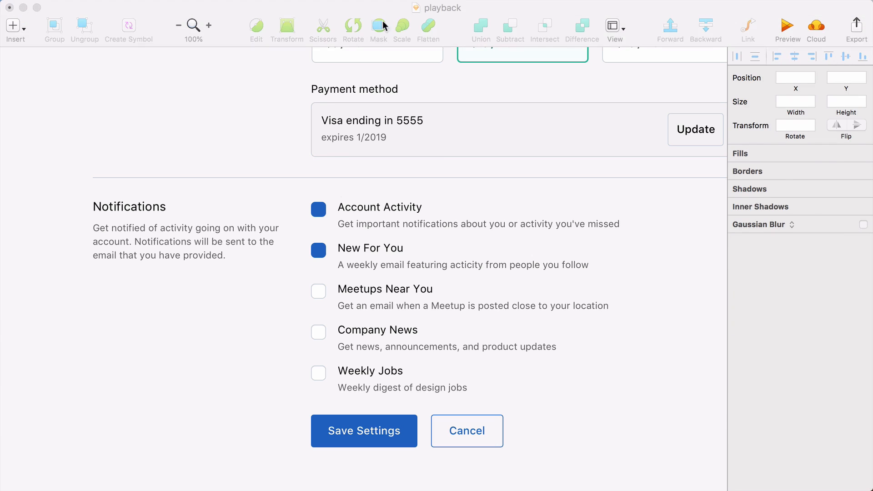
Add white checkmarks to the Account Activity and New For You checkboxes, pasting one and duplicating it onto the other
{"action": "key", "text": "ctrl+v"}
{"action": "key", "text": "super+d"}
{"action": "key", "text": "shift+Down"}
{"action": "key", "text": "shift+Down"}
{"action": "key", "text": "shift+Down"}
{"action": "key", "text": "shift+Down"}
{"action": "key", "text": "shift+Down"}
{"action": "key", "text": "shift+Down"}
{"action": "key", "text": "shift+Down"}
{"action": "key", "text": "shift+Up"}
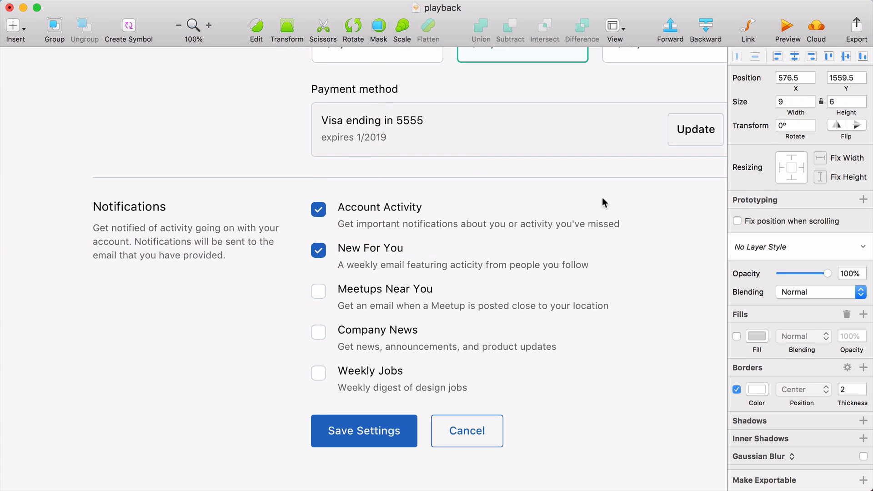
{"action": "key", "text": "Escape"}
{"action": "key", "text": "super+Tab"}
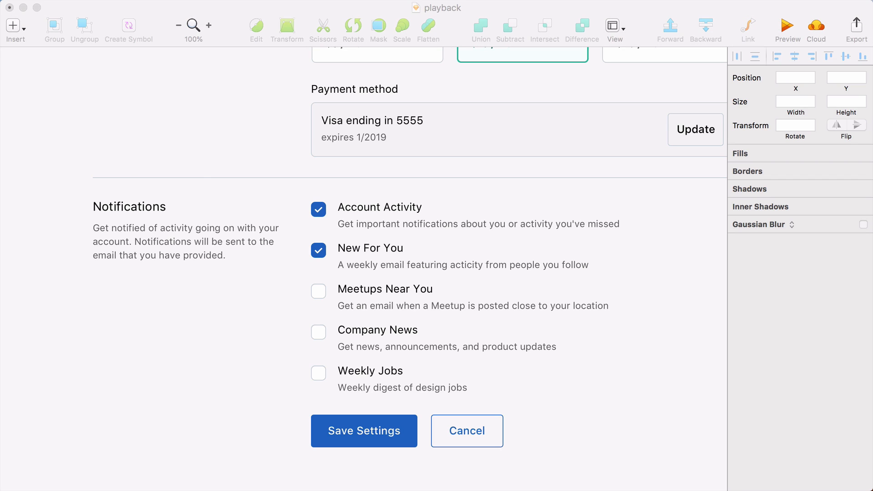
Duplicate the divider line above Notifications and place the copy below the Weekly Jobs option
{"action": "left_click", "coordinate": [202, 180]}
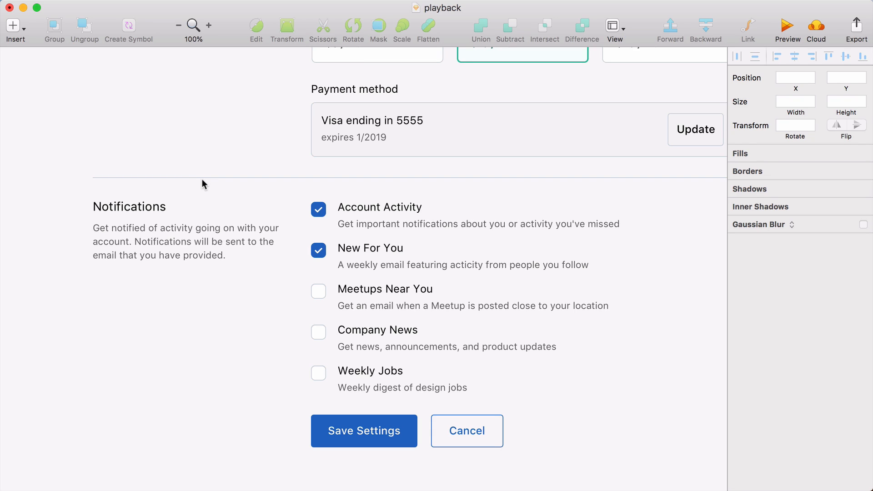
{"action": "left_click", "coordinate": [202, 178]}
{"action": "left_click_drag", "start_coordinate": [202, 181], "coordinate": [199, 397]}
{"action": "key", "text": "Up"}
{"action": "key", "text": "Up"}
{"action": "key", "text": "Up"}
{"action": "key", "text": "Up"}
{"action": "key", "text": "Up"}
{"action": "key", "text": "shift+Down"}
{"action": "key", "text": "shift+Down"}
{"action": "key", "text": "shift+Down"}
Shift the Save Settings and Cancel buttons down so they sit just below the new divider
{"action": "scroll", "coordinate": [255, 452], "scroll_direction": "down", "scroll_amount": 2}
{"action": "left_click_drag", "start_coordinate": [292, 416], "coordinate": [520, 379]}
{"action": "key", "text": "Up"}
{"action": "key", "text": "Up"}
{"action": "key", "text": "Up"}
{"action": "key", "text": "Up"}
{"action": "key", "text": "shift+Down"}
{"action": "key", "text": "shift+Down"}
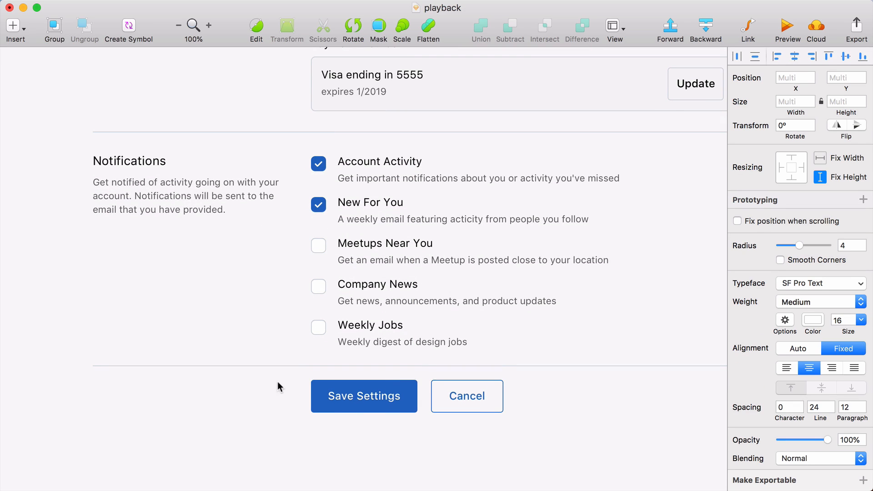
{"action": "left_click", "coordinate": [268, 394]}
{"action": "scroll", "coordinate": [269, 395], "scroll_direction": "up", "scroll_amount": 1}
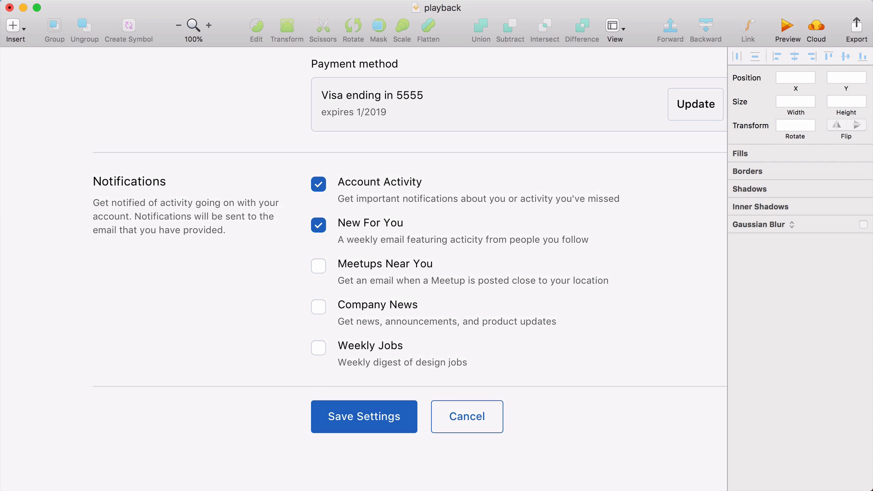
Align Save Settings with the far end of the divider and place Cancel directly before it
{"action": "scroll", "coordinate": [298, 371], "scroll_direction": "down", "scroll_amount": 2}
{"action": "scroll", "coordinate": [298, 372], "scroll_direction": "right", "scroll_amount": 2}
{"action": "left_click", "coordinate": [298, 371]}
{"action": "left_click_drag", "start_coordinate": [326, 375], "coordinate": [640, 353]}
{"action": "left_click_drag", "start_coordinate": [322, 427], "coordinate": [547, 369]}
{"action": "key", "text": "shift+Left"}
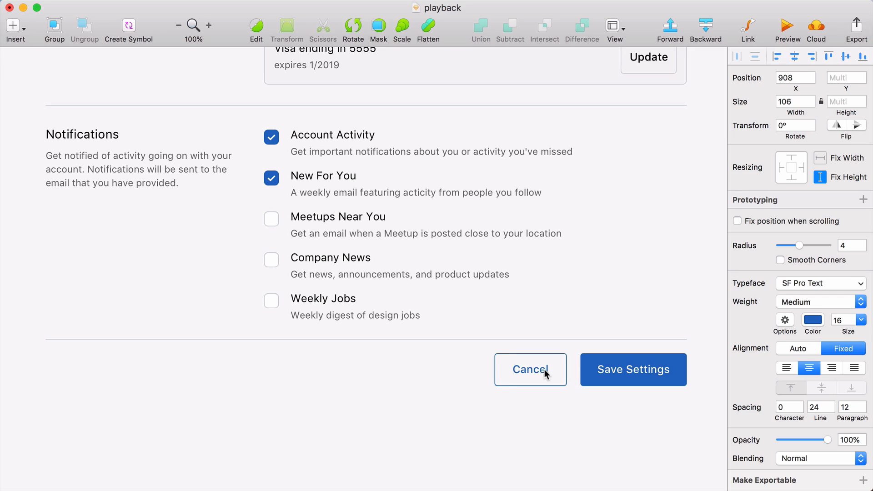
{"action": "left_click", "coordinate": [549, 405]}
Recolor the gray section descriptions and the Choose... placeholders to a dark bluish slate
{"action": "scroll", "coordinate": [549, 405], "scroll_direction": "up", "scroll_amount": 3}
{"action": "scroll", "coordinate": [549, 405], "scroll_direction": "up", "scroll_amount": 2}
{"action": "scroll", "coordinate": [550, 405], "scroll_direction": "down", "scroll_amount": 1}
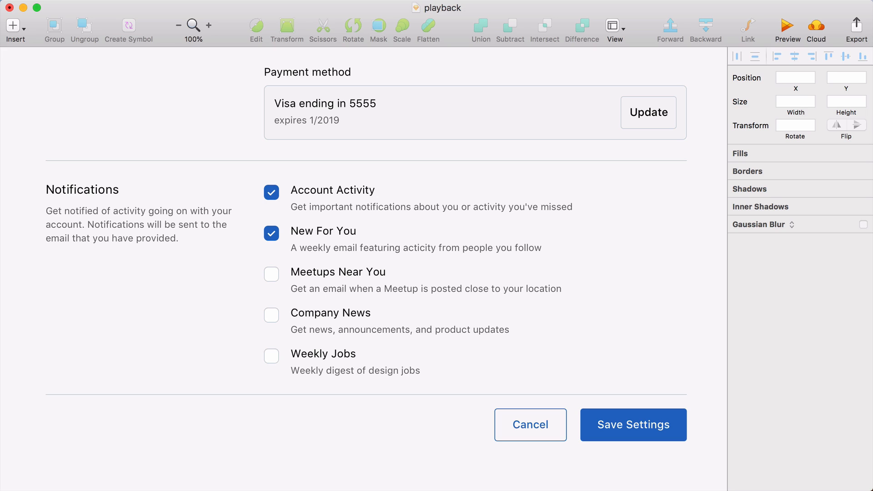
{"action": "scroll", "coordinate": [159, 423], "scroll_direction": "down", "scroll_amount": 3}
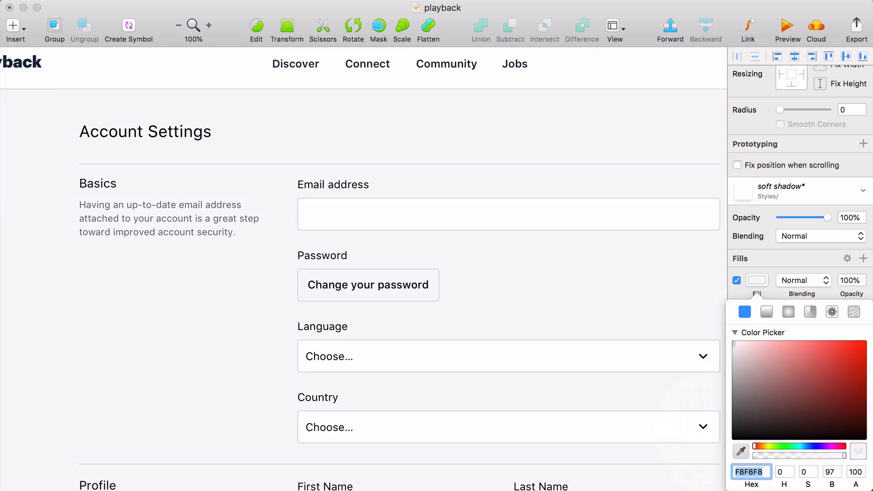
{"action": "scroll", "coordinate": [337, 253], "scroll_direction": "down", "scroll_amount": 3}
{"action": "left_click", "coordinate": [291, 324]}
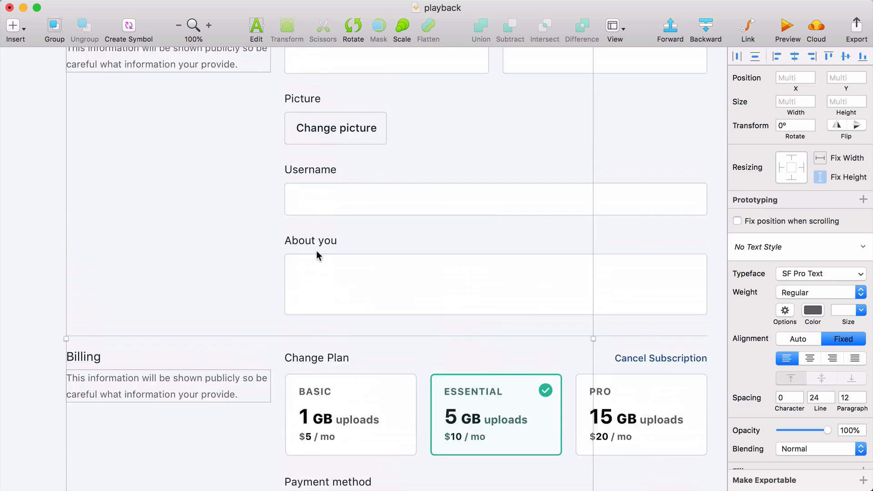
{"action": "scroll", "coordinate": [302, 252], "scroll_direction": "up", "scroll_amount": 10}
{"action": "left_click", "coordinate": [813, 280]}
{"action": "left_click", "coordinate": [742, 427]}
{"action": "left_click", "coordinate": [479, 89]}
{"action": "left_click", "coordinate": [760, 219]}
{"action": "left_click", "coordinate": [745, 314]}
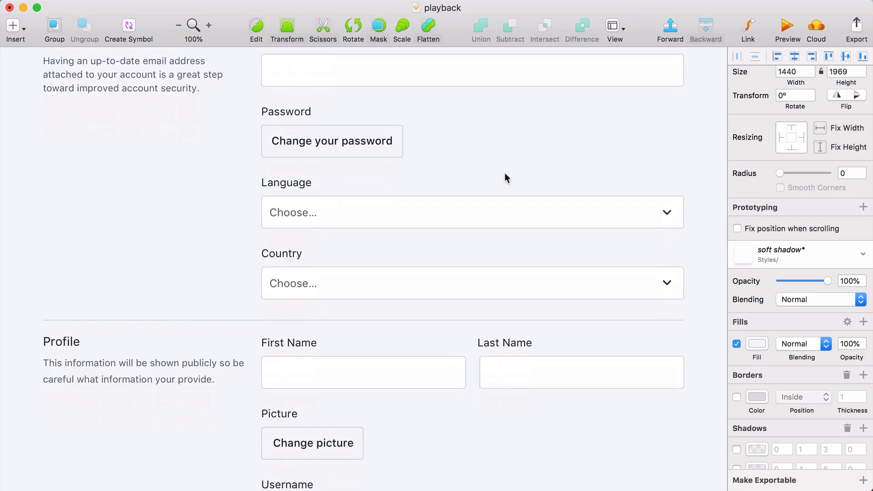
Set the fill of the header's mail and upload icons to CED8E3
{"action": "scroll", "coordinate": [505, 172], "scroll_direction": "down", "scroll_amount": 5}
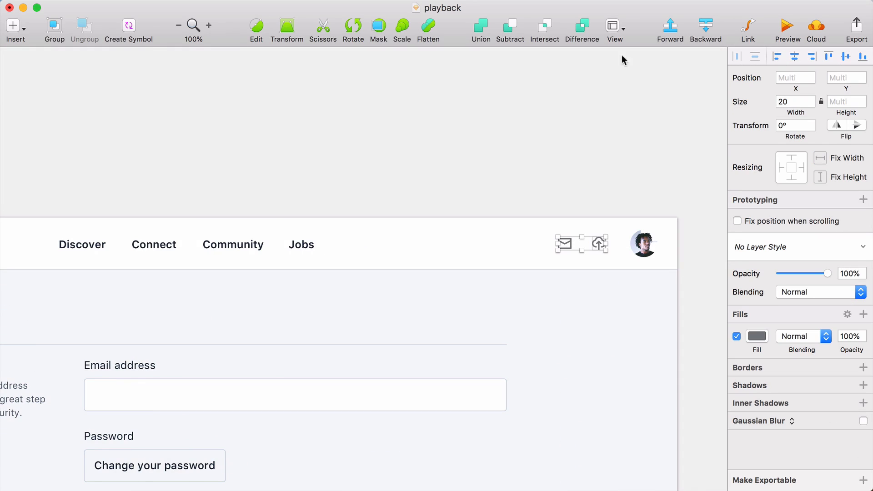
{"action": "left_click", "coordinate": [757, 336]}
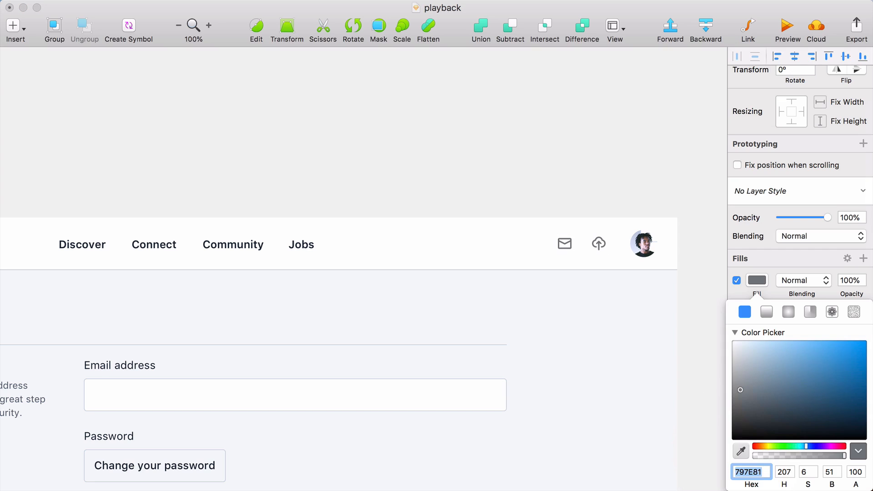
{"action": "key", "text": "super+v"}
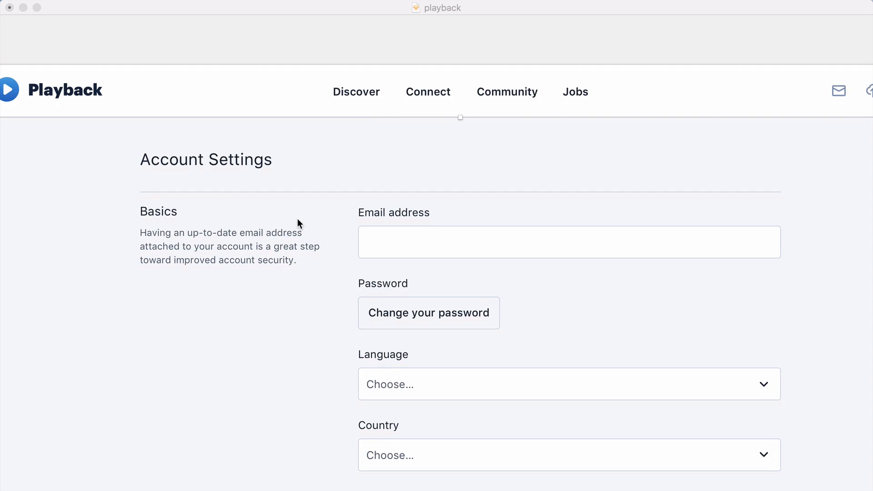
Review the desktop account settings layout from the header through Basics, Profile, Billing and Notifications
{"action": "scroll", "coordinate": [298, 218], "scroll_direction": "down", "scroll_amount": 4}
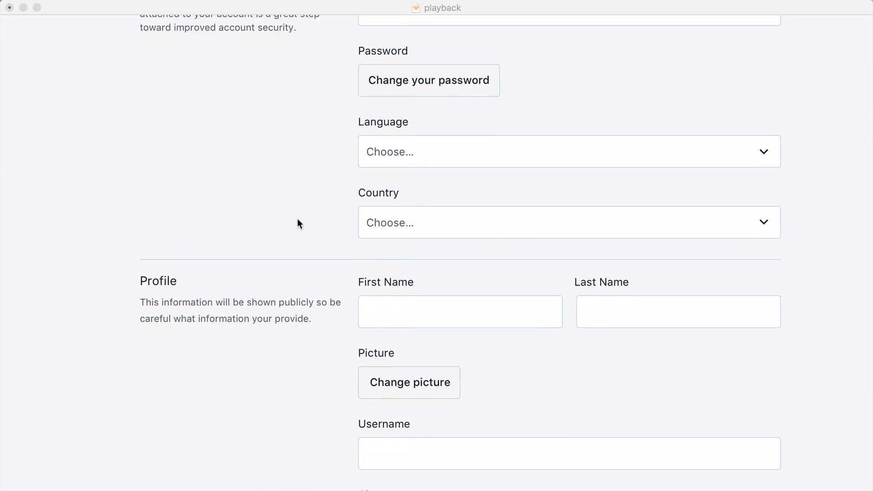
{"action": "scroll", "coordinate": [297, 218], "scroll_direction": "down", "scroll_amount": 6}
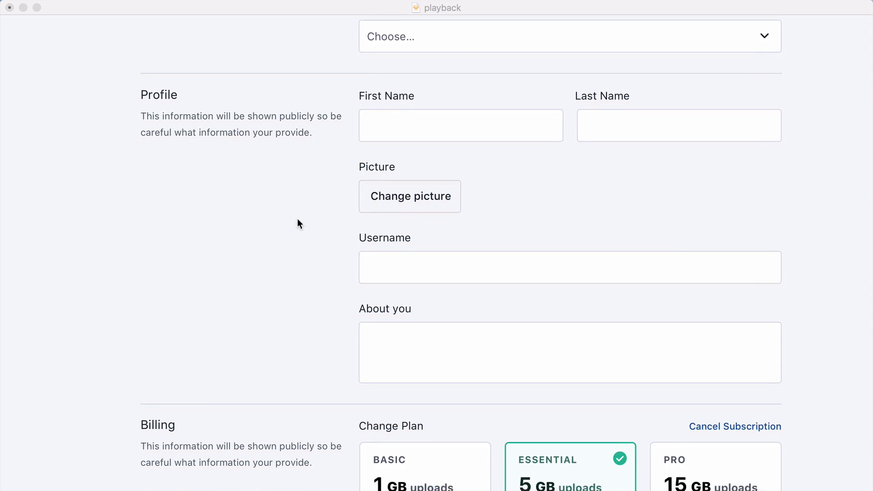
{"action": "scroll", "coordinate": [298, 222], "scroll_direction": "down", "scroll_amount": 8}
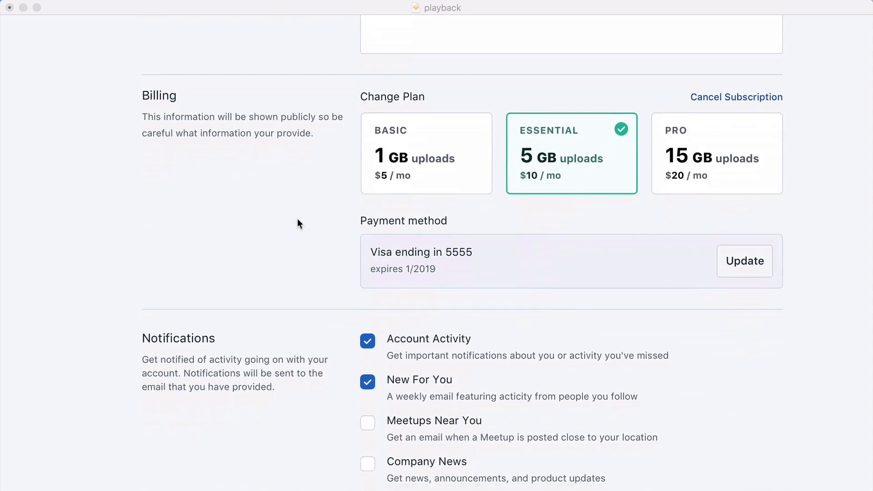
{"action": "scroll", "coordinate": [298, 223], "scroll_direction": "up", "scroll_amount": 10}
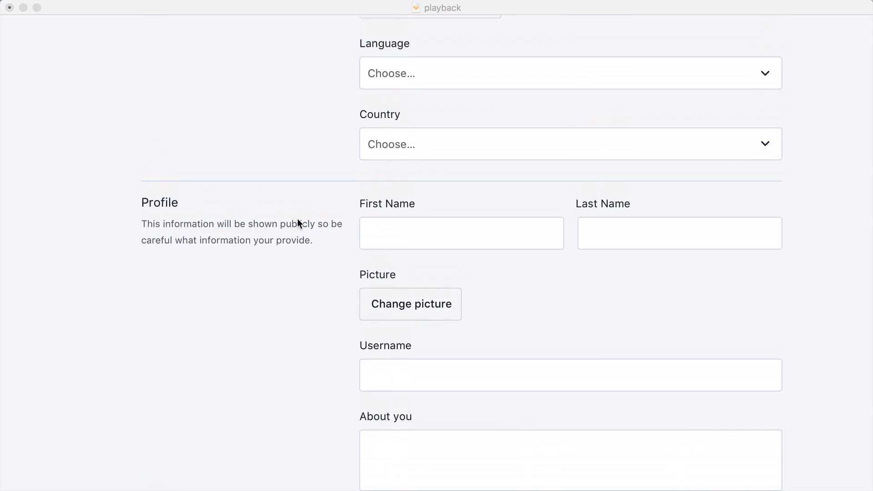
{"action": "scroll", "coordinate": [298, 223], "scroll_direction": "up", "scroll_amount": 4}
{"action": "scroll", "coordinate": [298, 223], "scroll_direction": "right", "scroll_amount": 3}
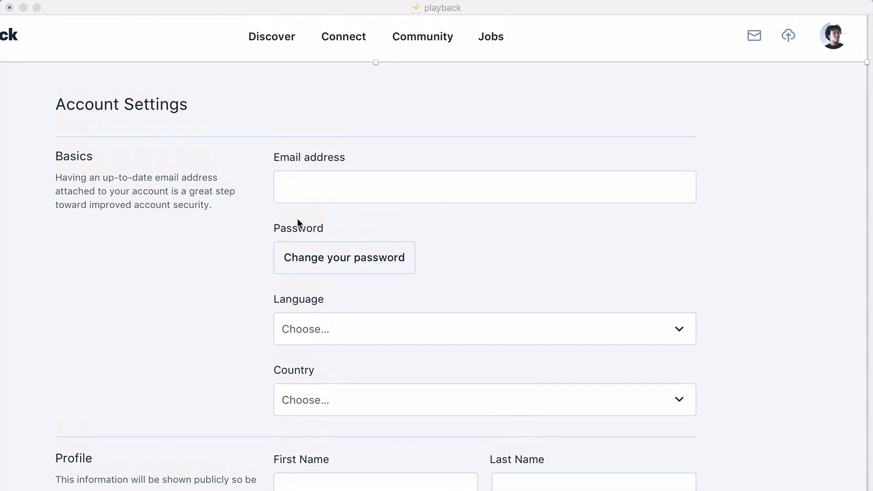
{"action": "scroll", "coordinate": [297, 218], "scroll_direction": "left", "scroll_amount": 4}
{"action": "scroll", "coordinate": [298, 218], "scroll_direction": "up", "scroll_amount": 1}
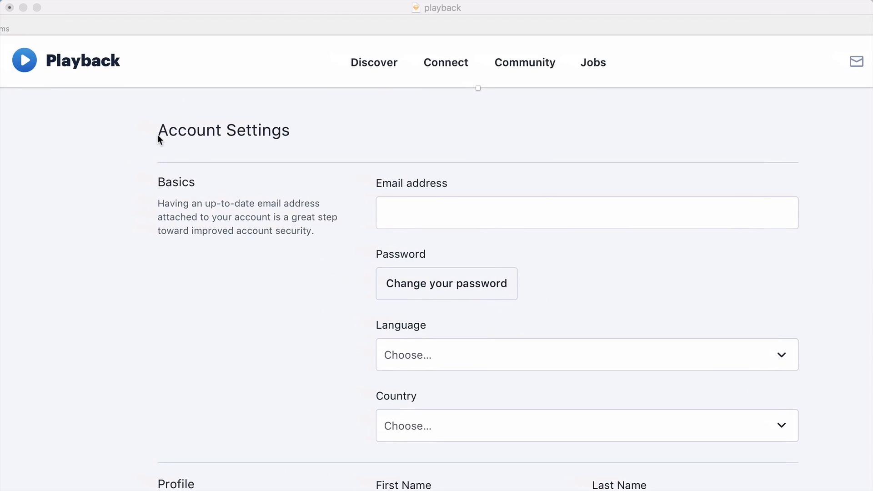
{"action": "left_click", "coordinate": [42, 27]}
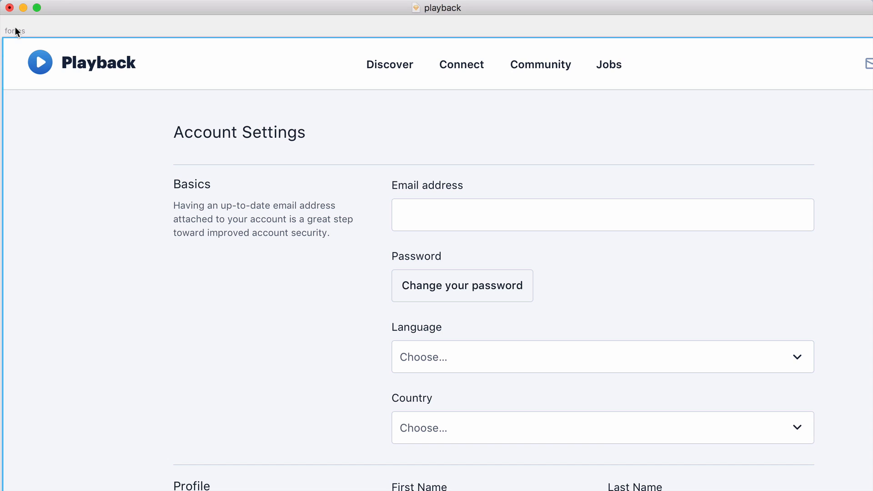
Examine the iPhone X version of the settings form from Basics down to the stacked plan cards
{"action": "scroll", "coordinate": [297, 218], "scroll_direction": "right", "scroll_amount": 1}
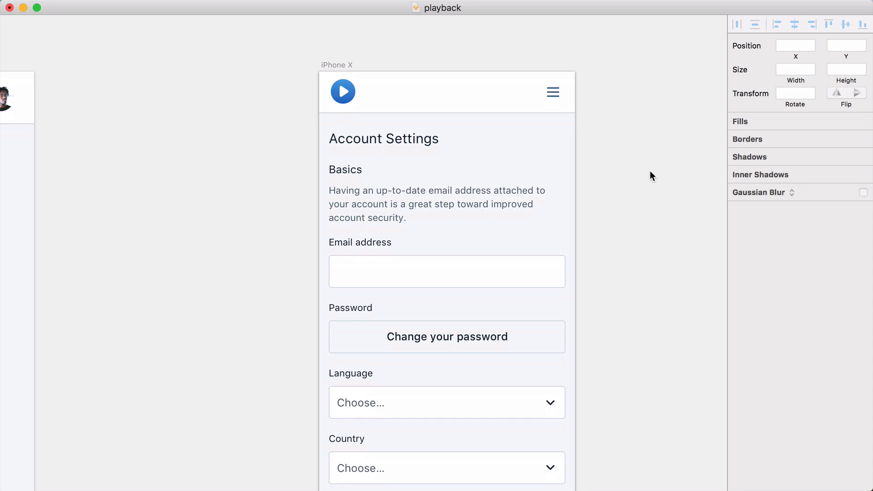
{"action": "scroll", "coordinate": [651, 176], "scroll_direction": "down", "scroll_amount": 10}
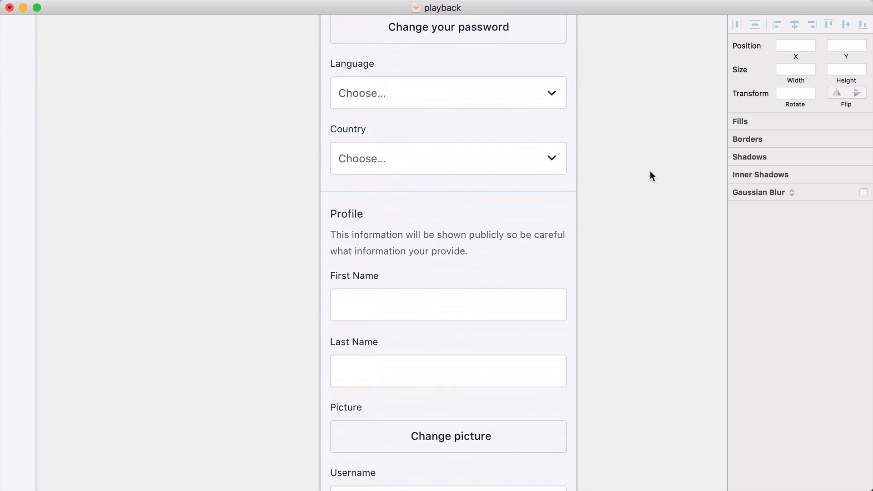
{"action": "scroll", "coordinate": [651, 176], "scroll_direction": "down", "scroll_amount": 4}
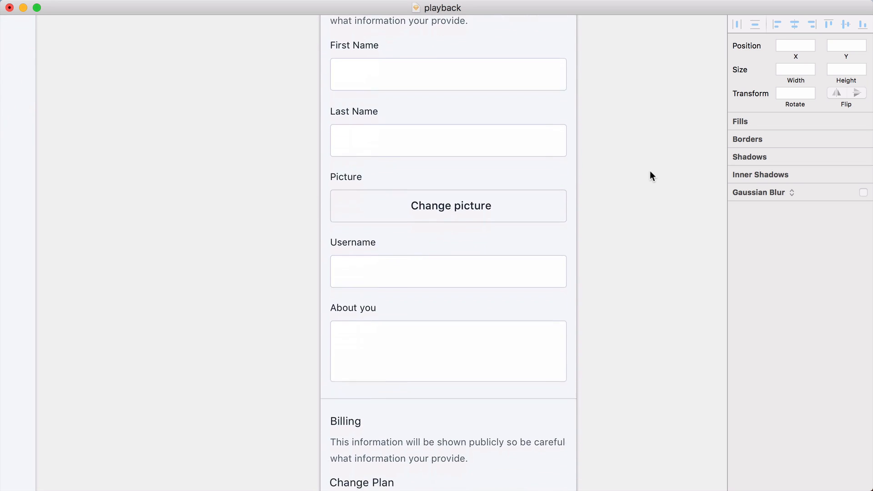
{"action": "scroll", "coordinate": [651, 176], "scroll_direction": "down", "scroll_amount": 3}
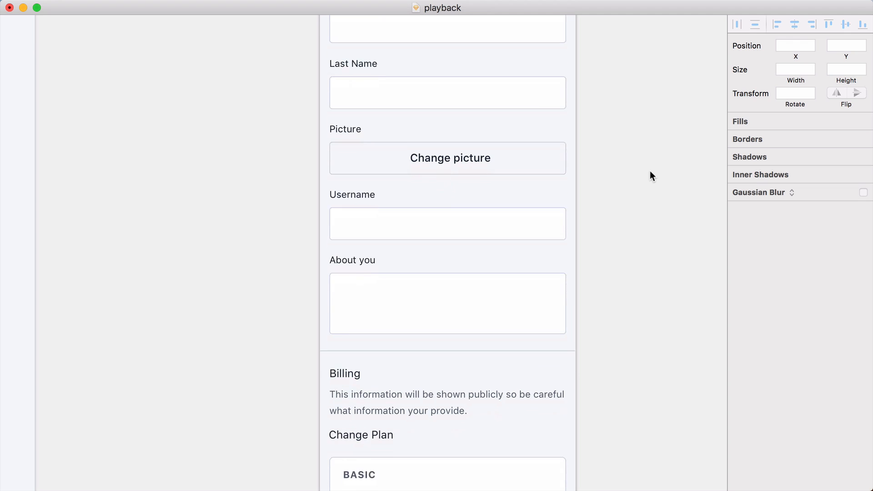
{"action": "scroll", "coordinate": [651, 176], "scroll_direction": "down", "scroll_amount": 4}
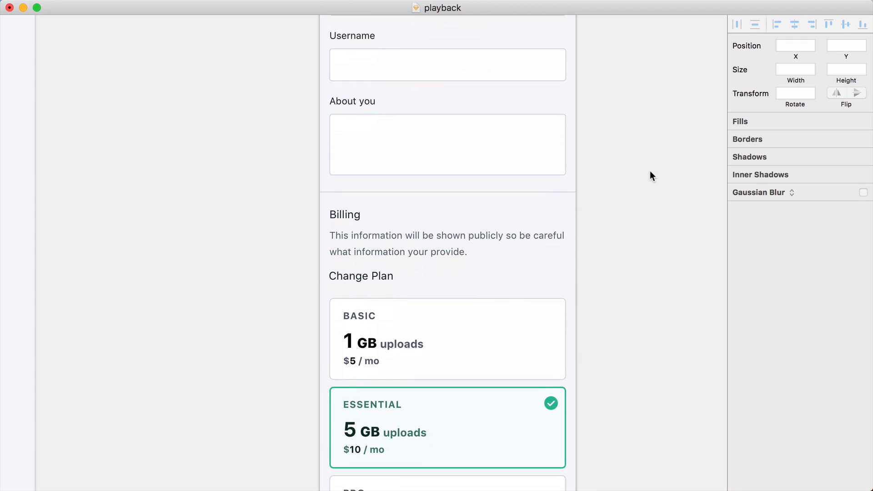
{"action": "scroll", "coordinate": [651, 176], "scroll_direction": "down", "scroll_amount": 3}
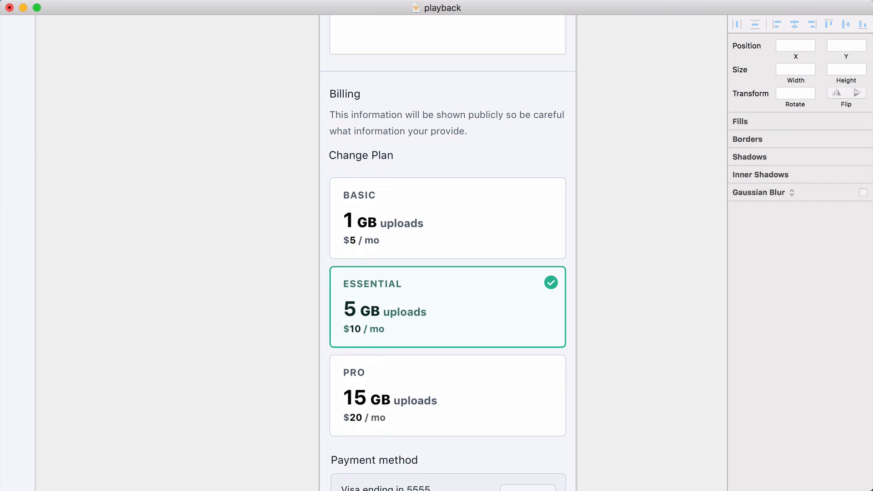
{"action": "key", "text": "super+Tab"}
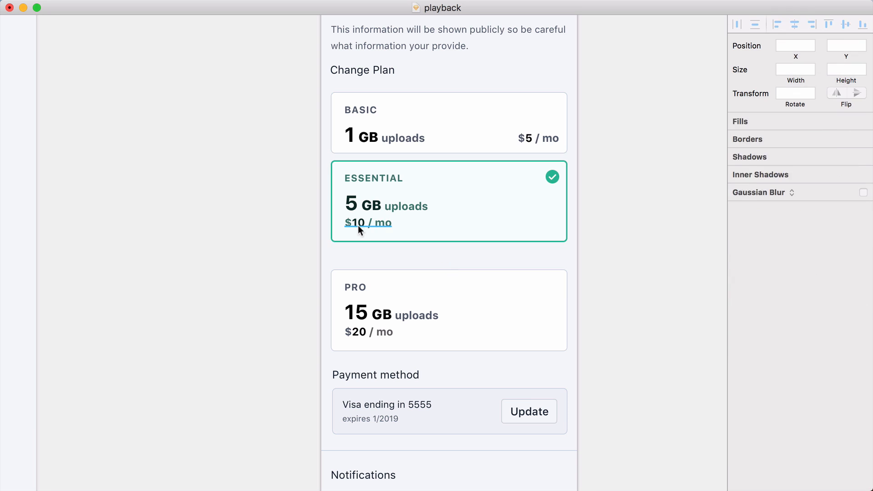
Move the Basic plan's price onto the uploads line at the card's far side and shorten the card by 30 px
{"action": "left_click_drag", "start_coordinate": [360, 228], "coordinate": [426, 207]}
{"action": "key", "text": "shift+Right"}
{"action": "key", "text": "shift+Right"}
{"action": "key", "text": "shift+Right"}
{"action": "key", "text": "shift+Right"}
{"action": "key", "text": "shift+Right"}
{"action": "key", "text": "shift+Right"}
{"action": "key", "text": "shift+Right"}
{"action": "key", "text": "shift+Right"}
{"action": "key", "text": "shift+Right"}
{"action": "key", "text": "shift+Right"}
{"action": "key", "text": "shift+Right"}
{"action": "key", "text": "shift+Right"}
{"action": "key", "text": "shift+Right"}
{"action": "mouse_move", "coordinate": [524, 207]}
{"action": "left_mouse_down"}
{"action": "mouse_move", "coordinate": [541, 206]}
{"action": "mouse_move", "coordinate": [524, 207]}
{"action": "left_mouse_up"}
{"action": "left_click", "coordinate": [519, 224]}
{"action": "key", "text": "super+shift+Up"}
{"action": "key", "text": "super+shift+Up"}
{"action": "key", "text": "super+shift+Up"}
Give the mobile Essential card the same compact layout and move the Essential and Pro cards up to close the gaps
{"action": "left_click_drag", "start_coordinate": [515, 239], "coordinate": [327, 283]}
{"action": "left_click_drag", "start_coordinate": [536, 342], "coordinate": [535, 294]}
{"action": "key", "text": "shift+Down"}
{"action": "key", "text": "Down"}
{"action": "key", "text": "Down"}
{"action": "left_click_drag", "start_coordinate": [633, 314], "coordinate": [321, 166]}
{"action": "key", "text": "shift+Up"}
{"action": "key", "text": "shift+Down"}
{"action": "key", "text": "Down"}
{"action": "key", "text": "Down"}
{"action": "left_click", "coordinate": [322, 168]}
Move the Pro plan's price onto its uploads line and shorten the Pro card to match the other two
{"action": "left_click_drag", "start_coordinate": [371, 294], "coordinate": [542, 278]}
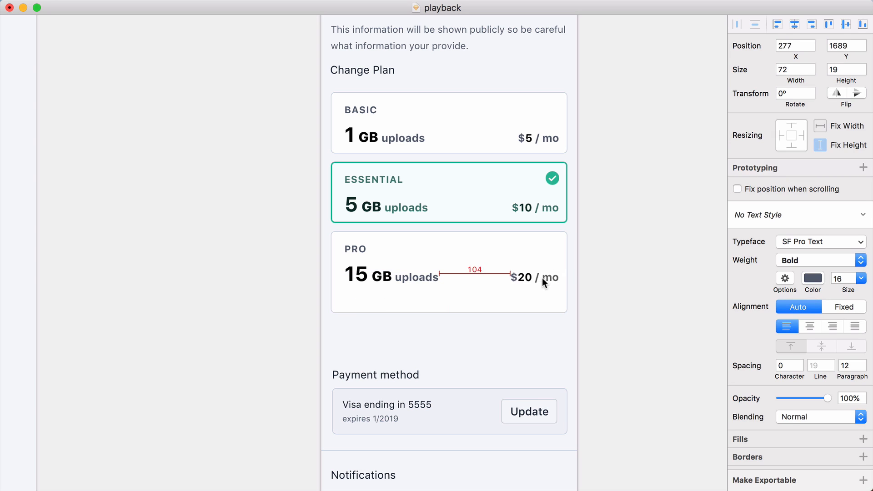
{"action": "left_click", "coordinate": [520, 302]}
{"action": "key", "text": "super+shift+Up"}
{"action": "key", "text": "super+shift+Up"}
{"action": "key", "text": "super+shift+Up"}
{"action": "key", "text": "super+shift+Up"}
{"action": "key", "text": "super+shift+Down"}
Review the rest of the mobile layout, including the payment method, notifications and full-width buttons
{"action": "scroll", "coordinate": [604, 264], "scroll_direction": "down", "scroll_amount": 5}
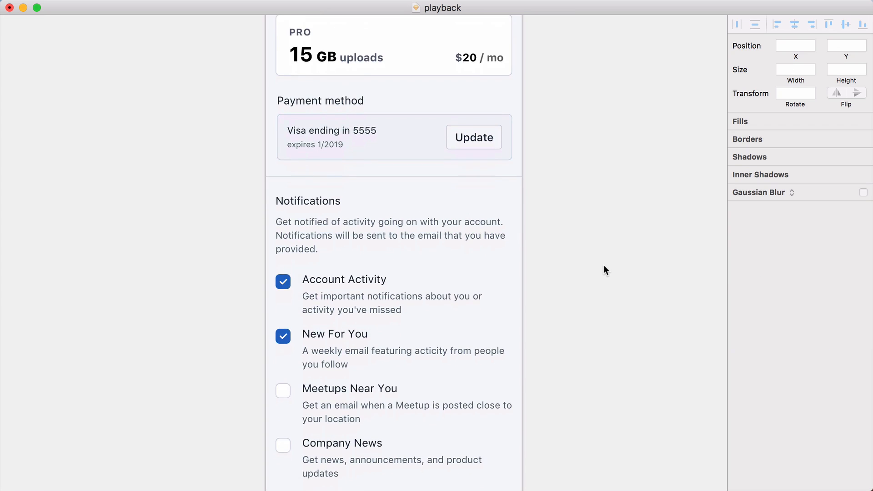
{"action": "scroll", "coordinate": [604, 266], "scroll_direction": "down", "scroll_amount": 3}
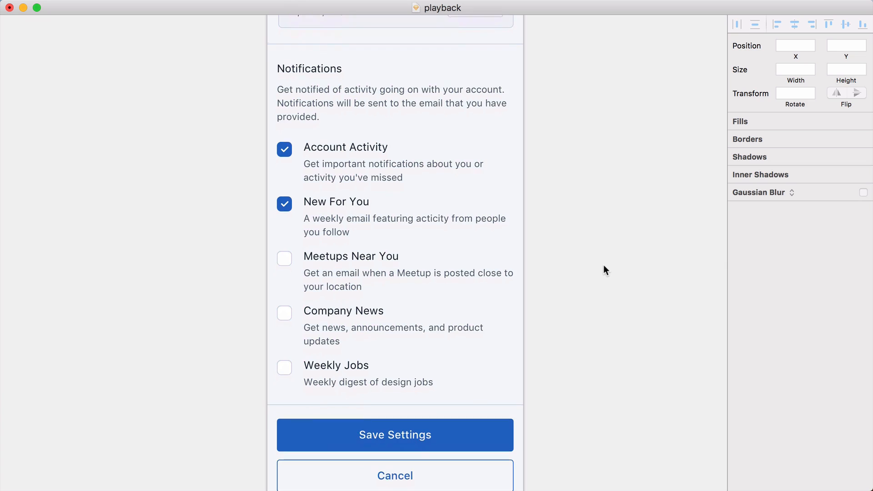
{"action": "scroll", "coordinate": [603, 266], "scroll_direction": "down", "scroll_amount": 2}
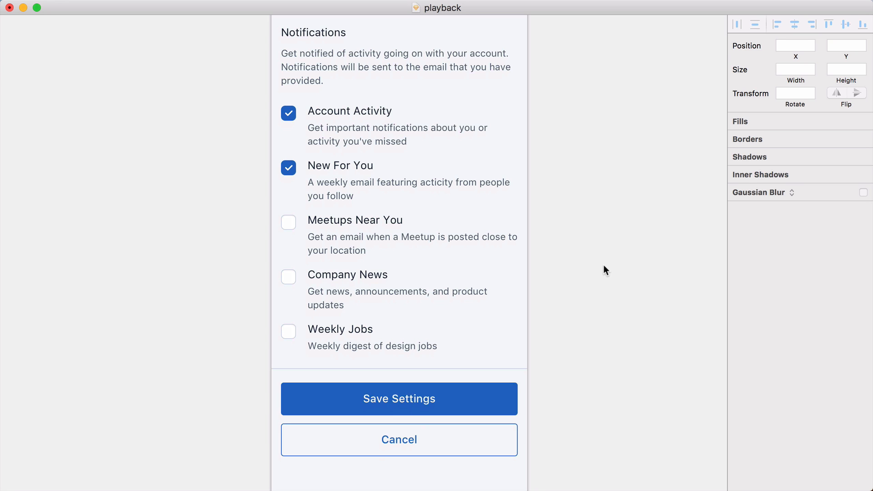
{"action": "scroll", "coordinate": [604, 264], "scroll_direction": "down", "scroll_amount": 4}
{"action": "scroll", "coordinate": [604, 265], "scroll_direction": "left", "scroll_amount": 2}
{"action": "scroll", "coordinate": [604, 264], "scroll_direction": "up", "scroll_amount": 14}
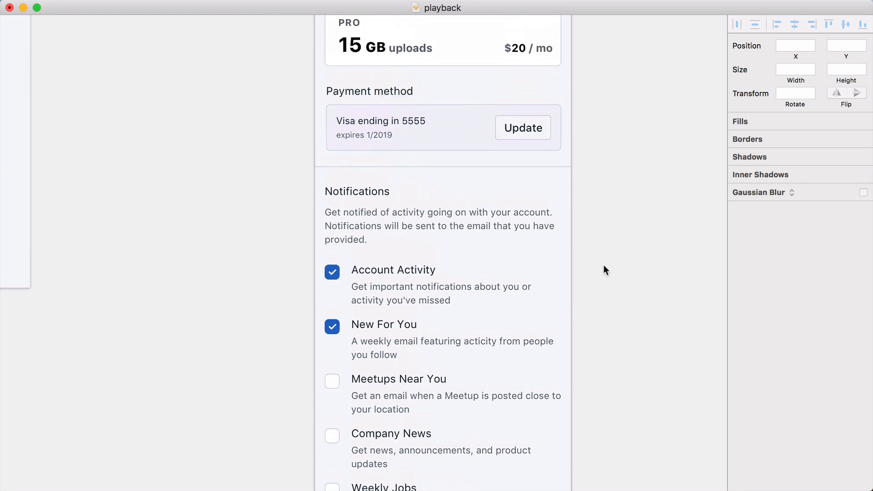
{"action": "scroll", "coordinate": [603, 265], "scroll_direction": "up", "scroll_amount": 10}
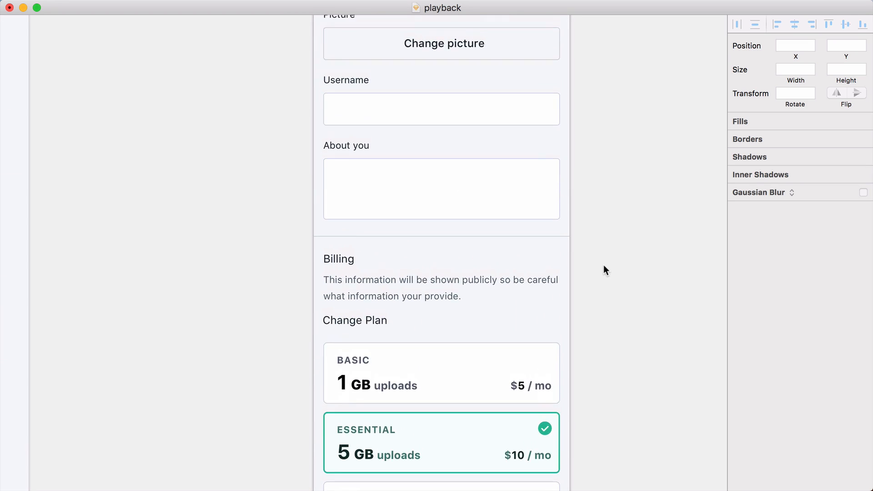
{"action": "scroll", "coordinate": [603, 270], "scroll_direction": "up", "scroll_amount": 5}
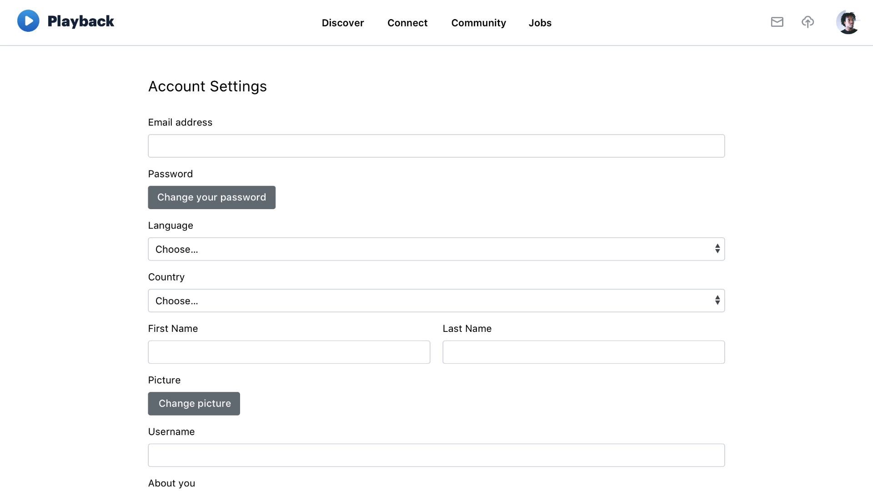
Compare the original single-column account settings page with the redesigned two-column version
{"action": "scroll", "coordinate": [437, 245], "scroll_direction": "down", "scroll_amount": 5}
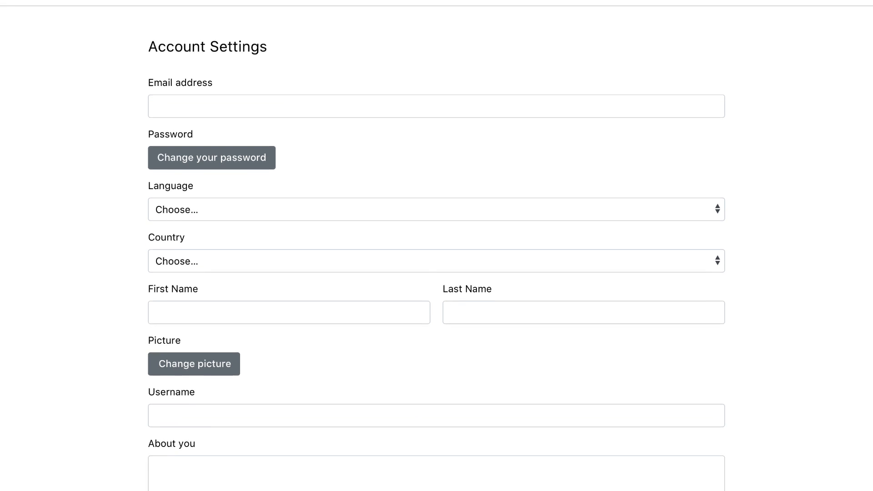
{"action": "scroll", "coordinate": [437, 246], "scroll_direction": "down", "scroll_amount": 5}
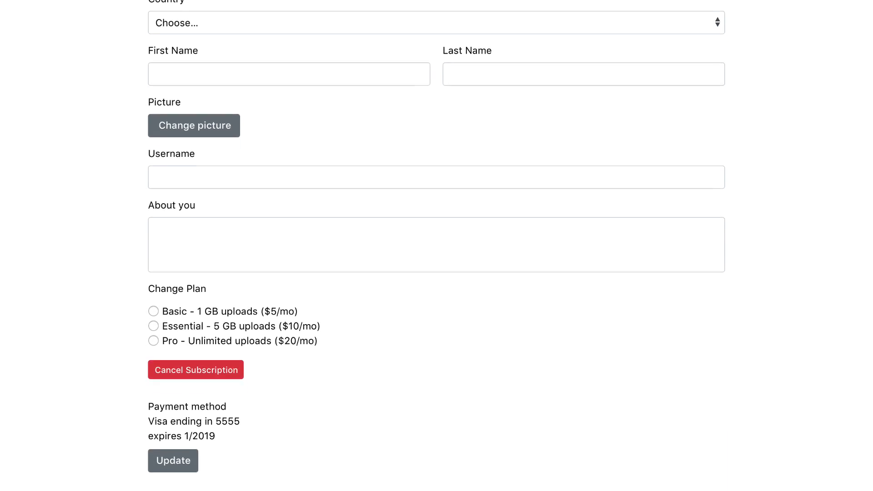
{"action": "scroll", "coordinate": [436, 245], "scroll_direction": "down", "scroll_amount": 2}
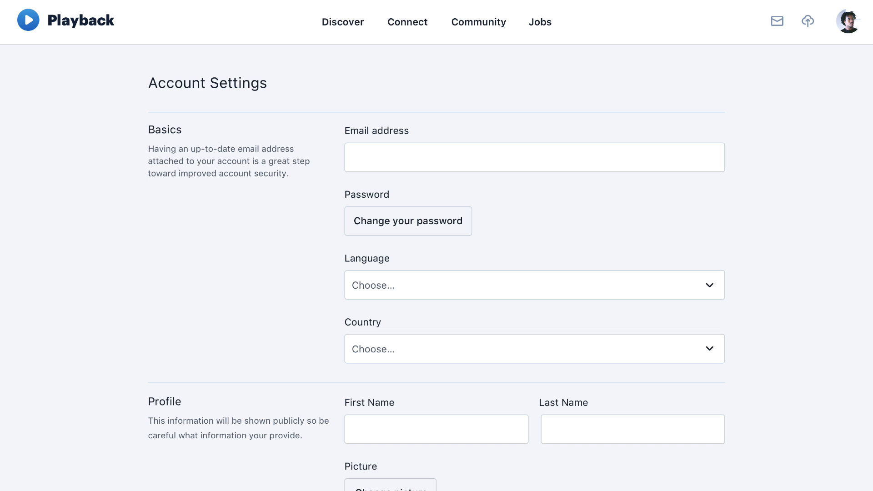
{"action": "scroll", "coordinate": [437, 246], "scroll_direction": "down", "scroll_amount": 6}
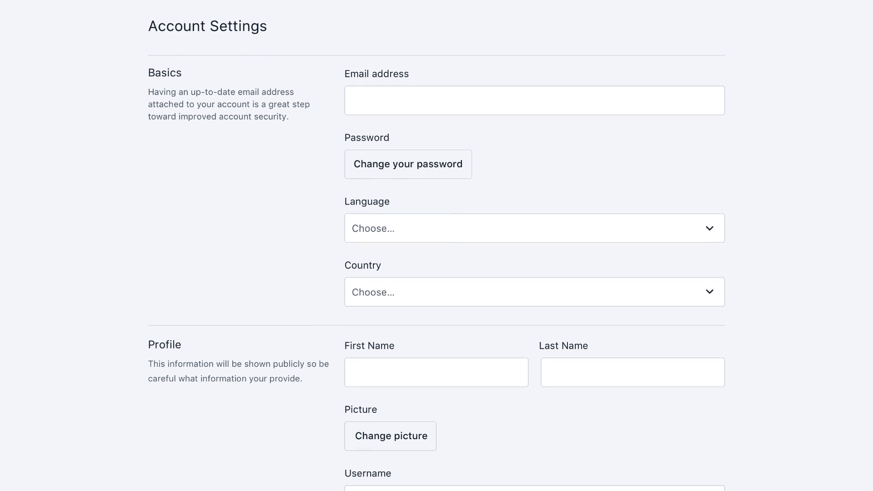
{"action": "scroll", "coordinate": [437, 246], "scroll_direction": "down", "scroll_amount": 7}
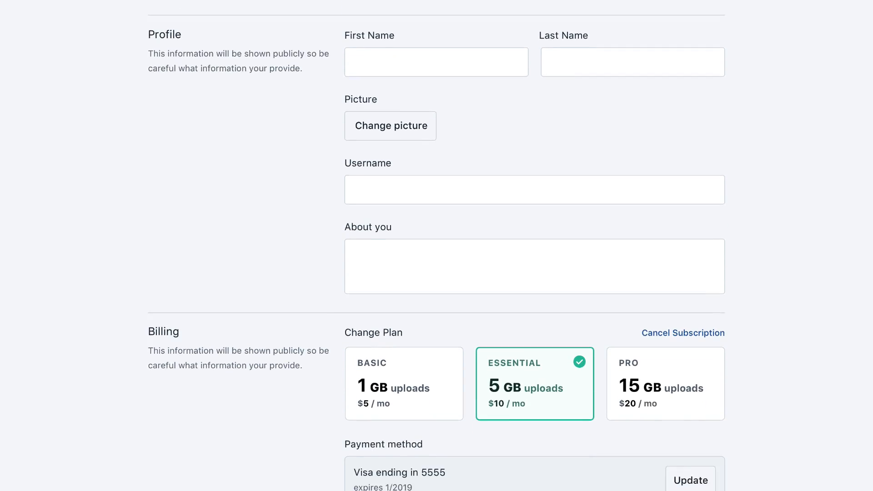
{"action": "scroll", "coordinate": [436, 246], "scroll_direction": "down", "scroll_amount": 2}
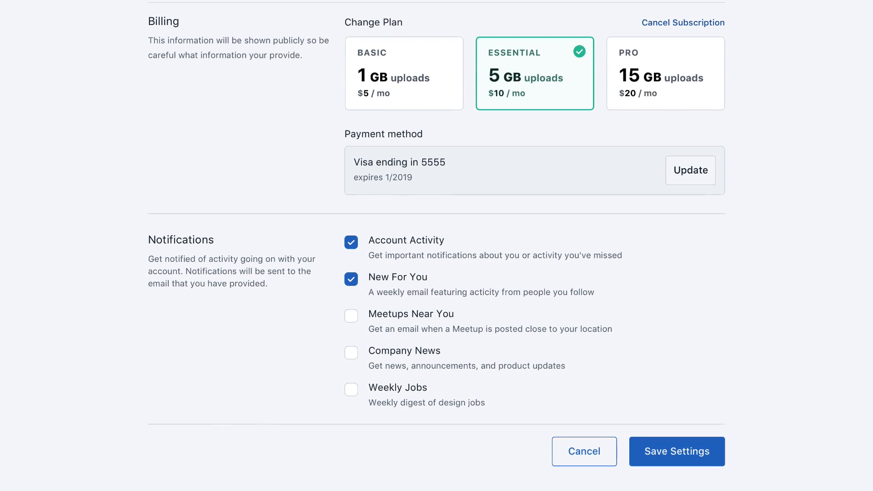